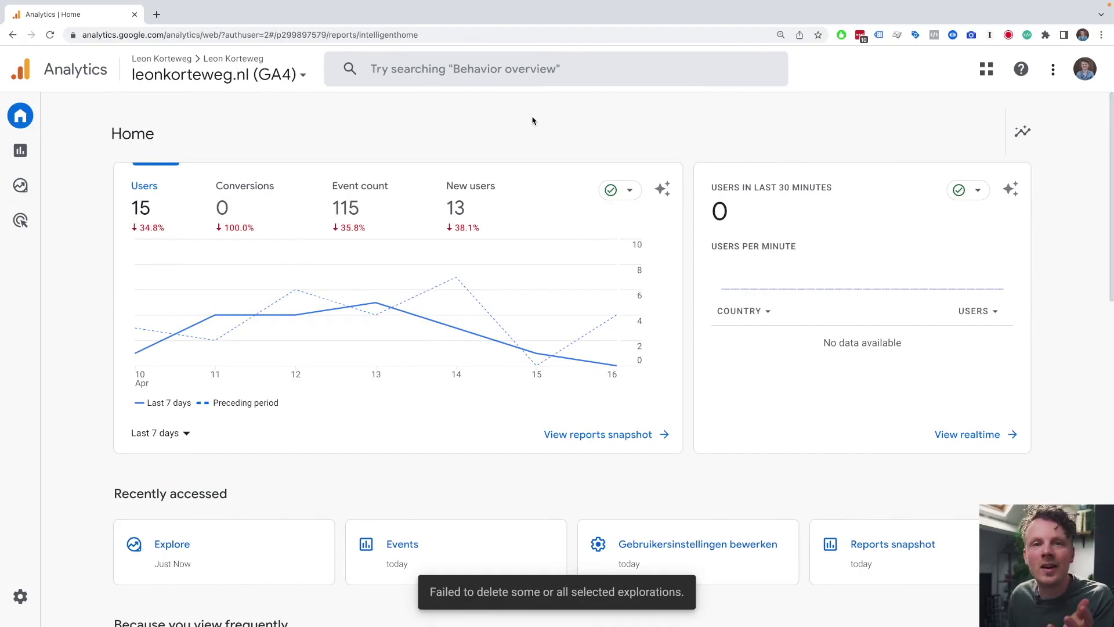
Start a blank exploration and name it File Downloads.
click(34, 189)
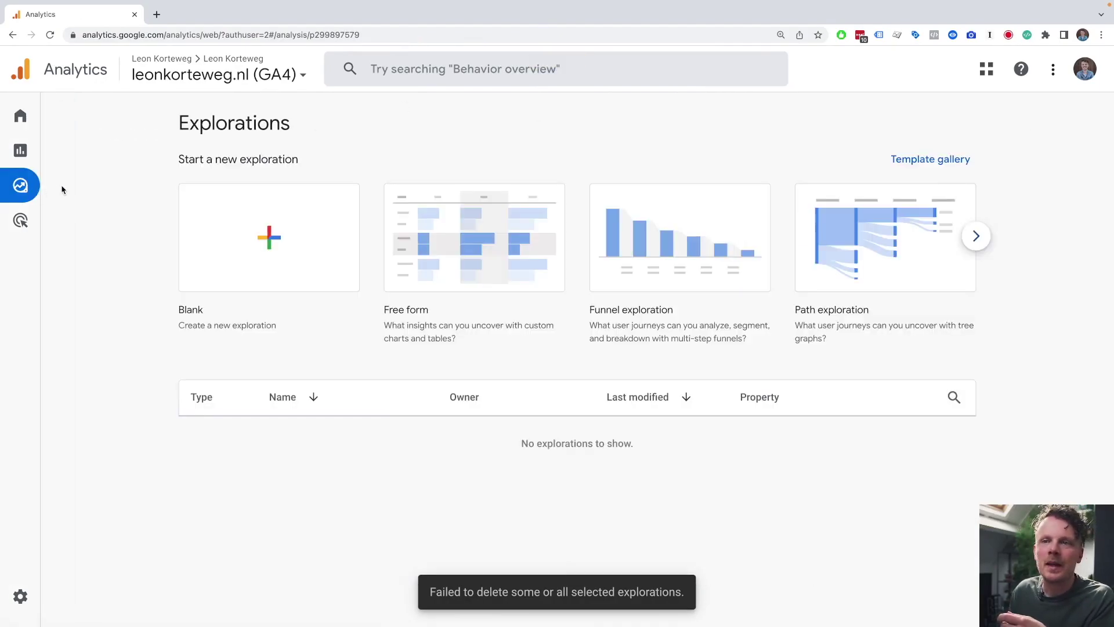
click(250, 234)
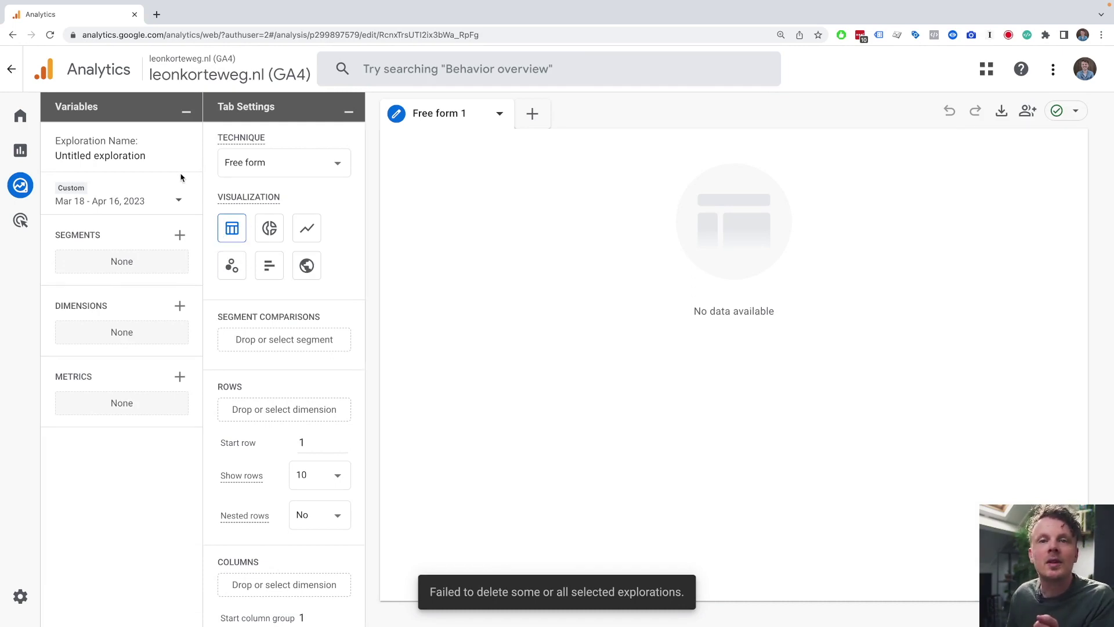
click(148, 164)
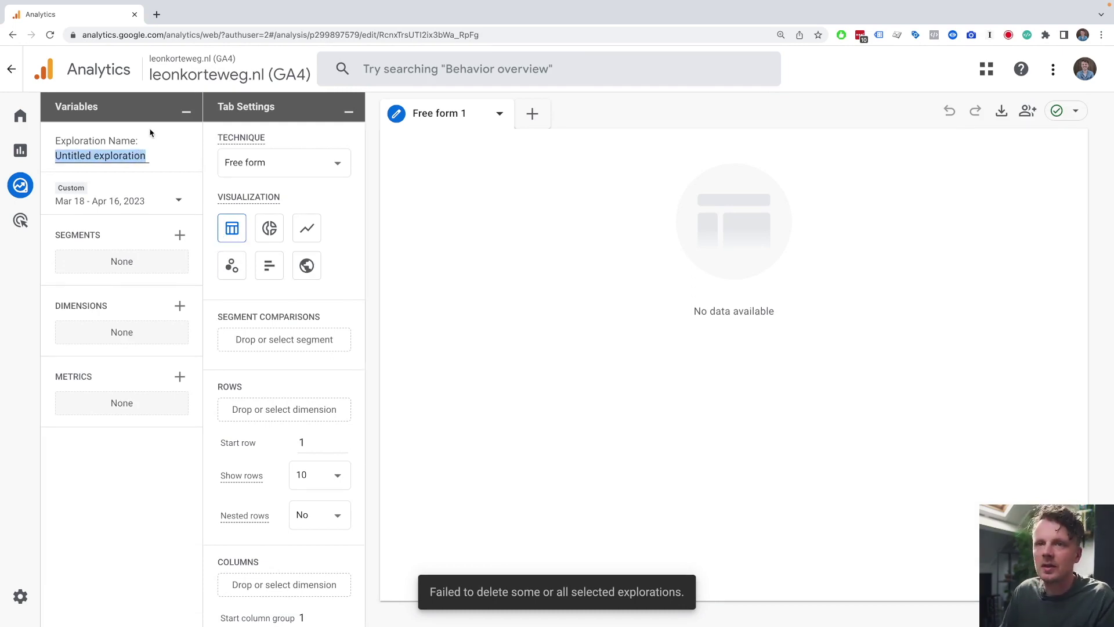
text(D)
text(ile Downloa)
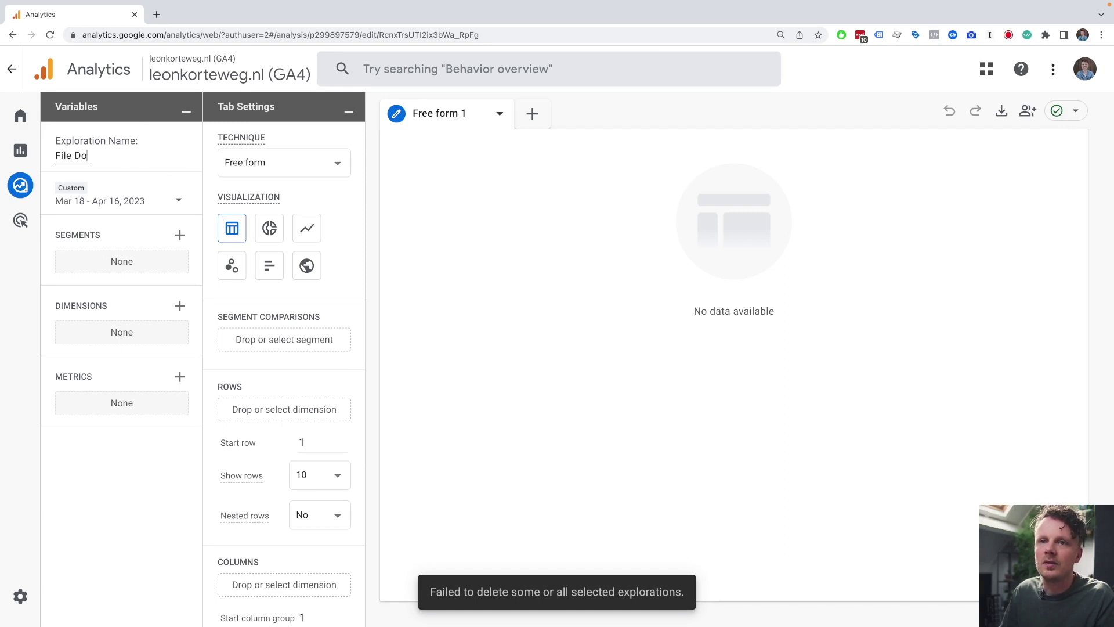
key(Return)
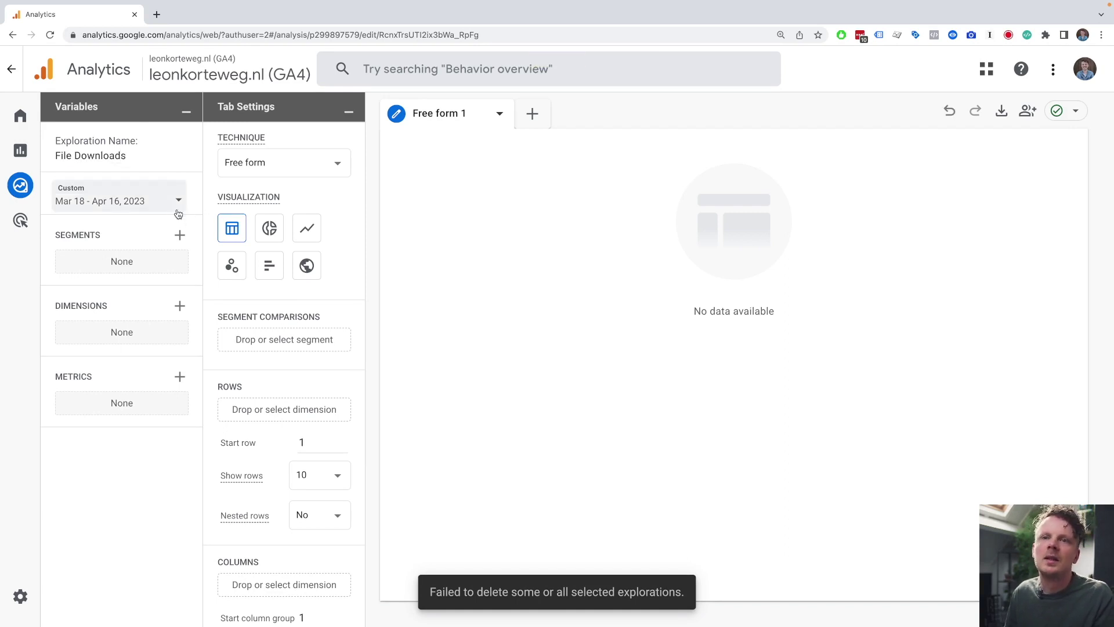
Set the exploration's date range to Feb 26, 2022 – Apr 16, 2023.
click(171, 203)
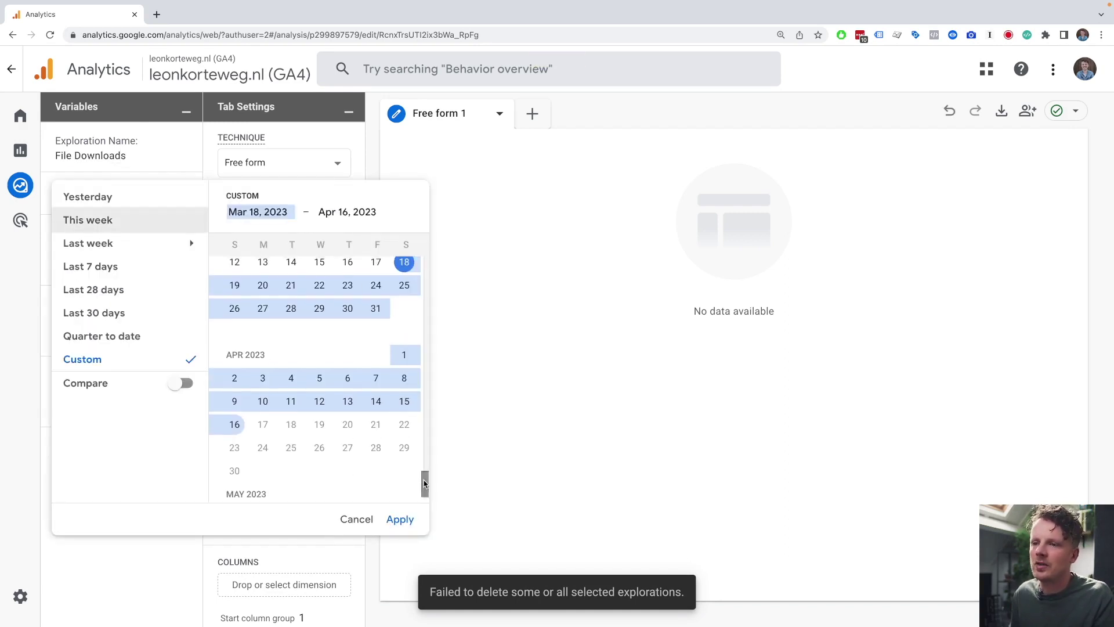
drag(425, 483, 426, 256)
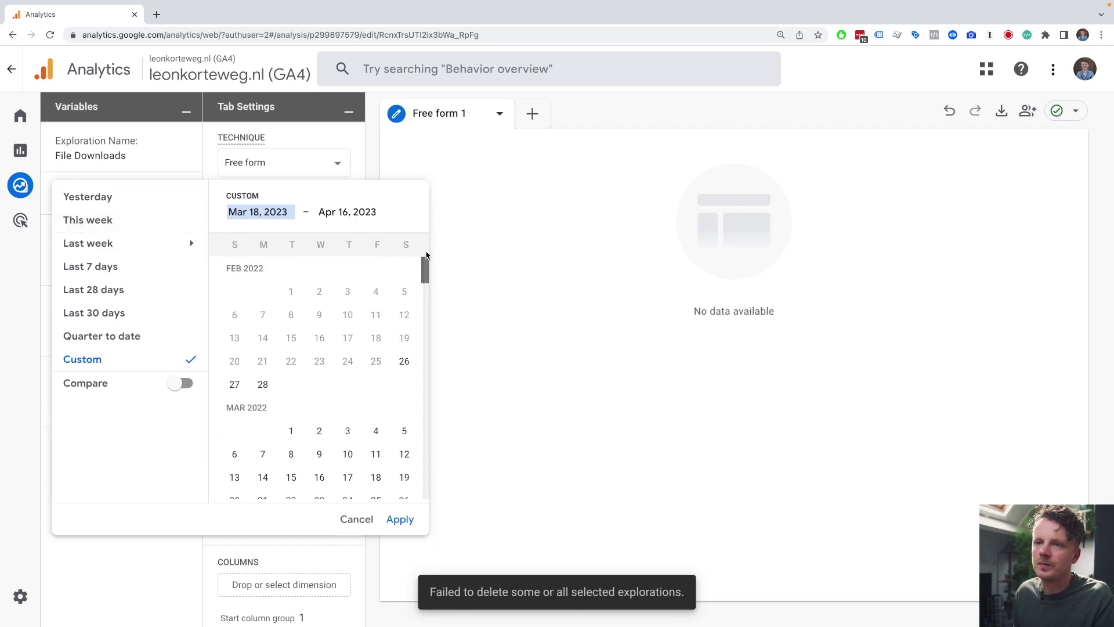
click(404, 362)
click(400, 519)
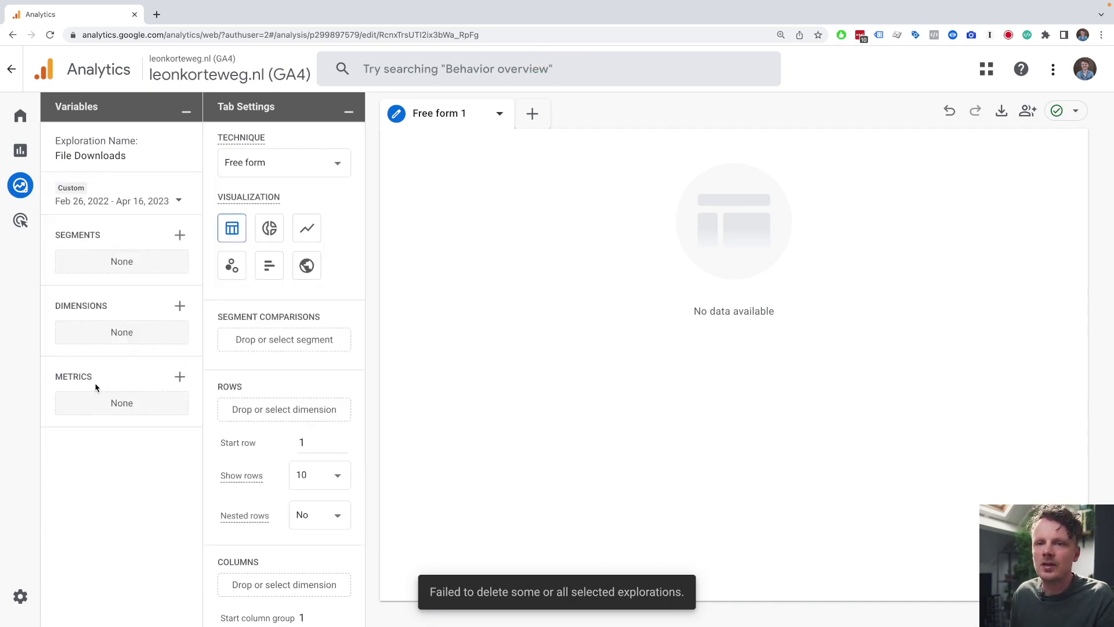
click(180, 378)
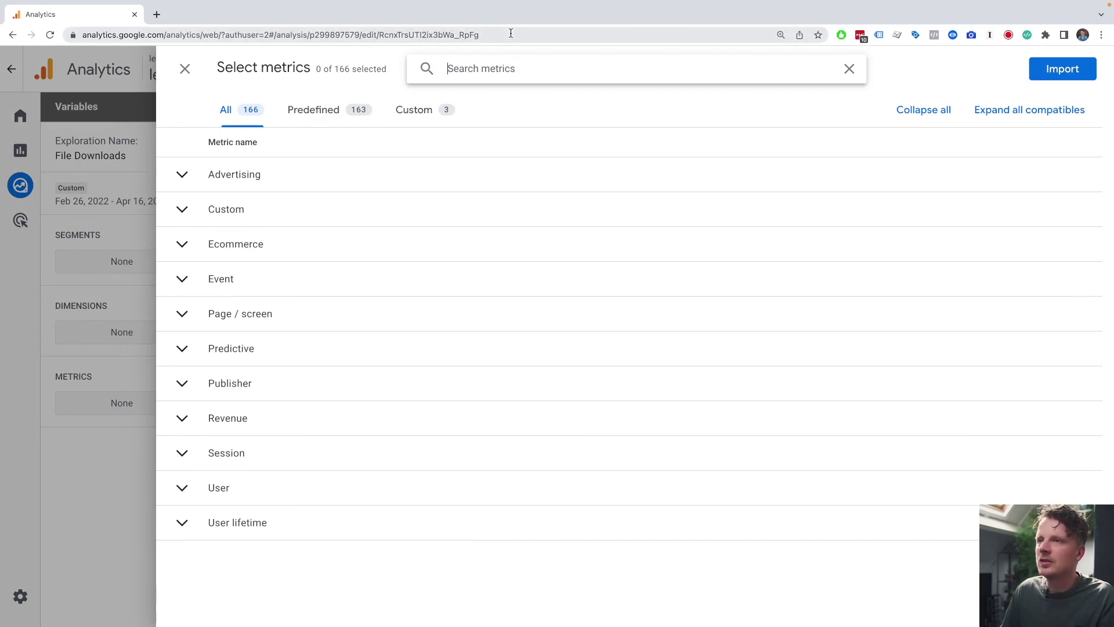
Pick Event count and Active users from the metric search and import both.
text(event count)
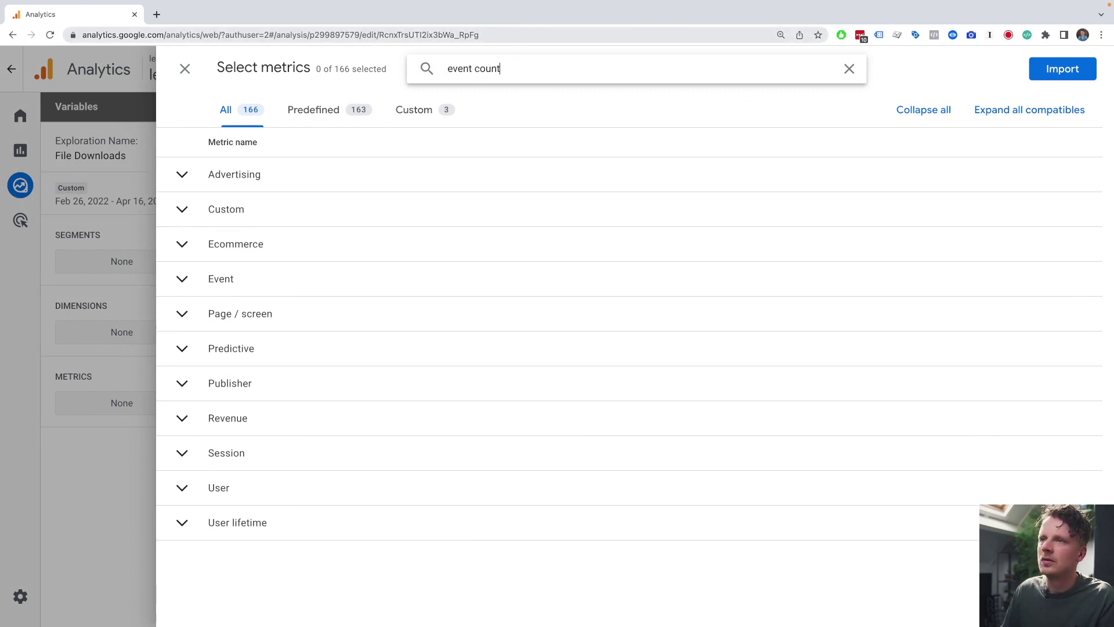
click(324, 211)
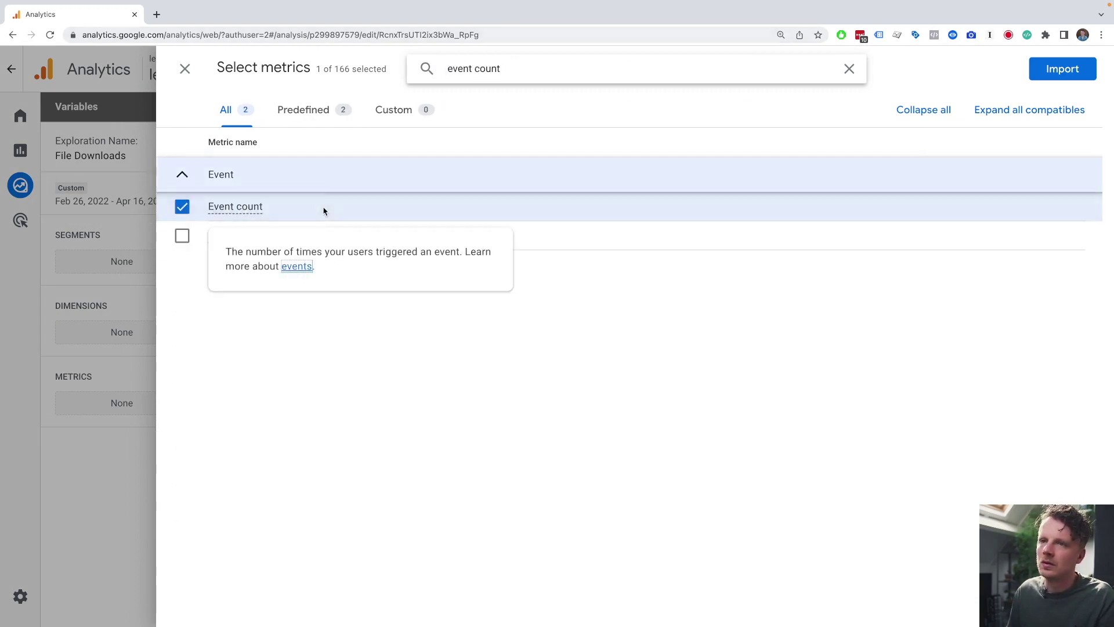
triple_click(485, 72)
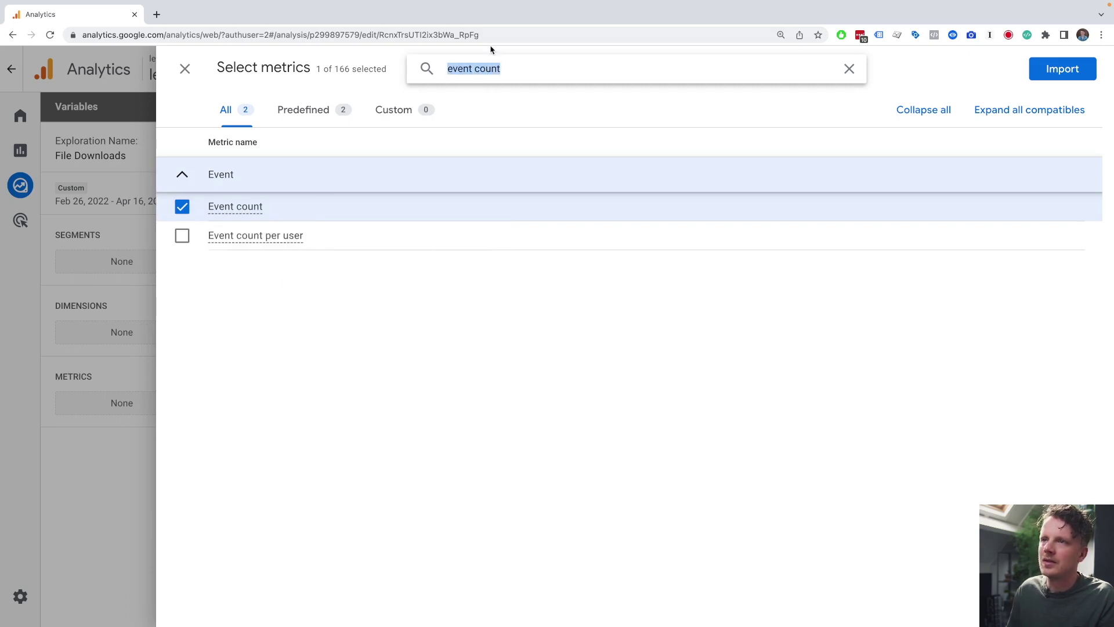
text(active users)
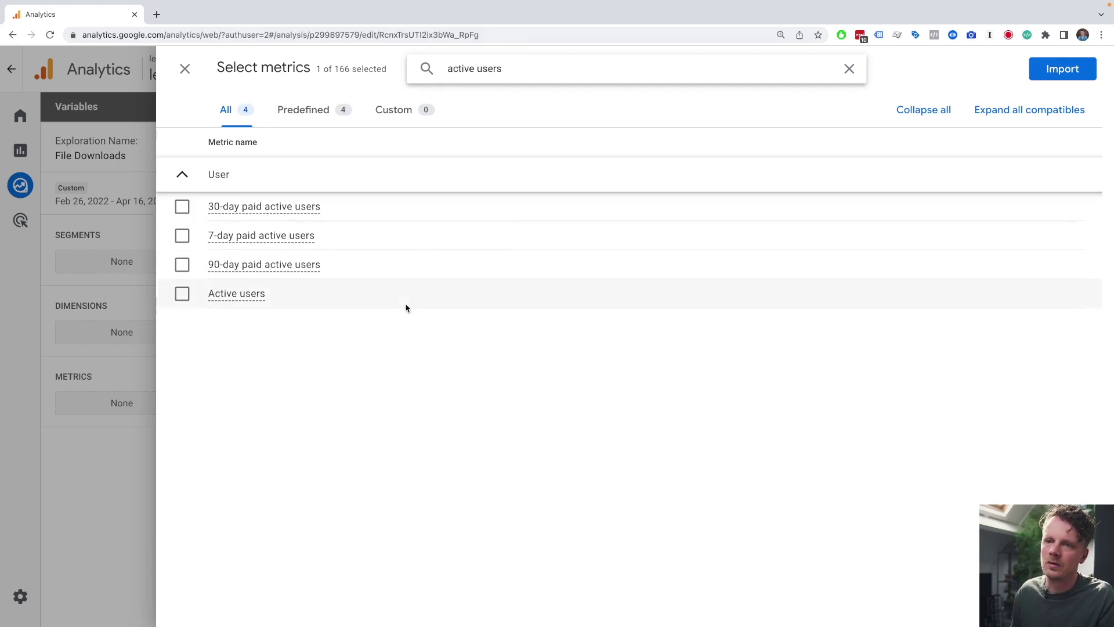
click(408, 302)
click(1044, 75)
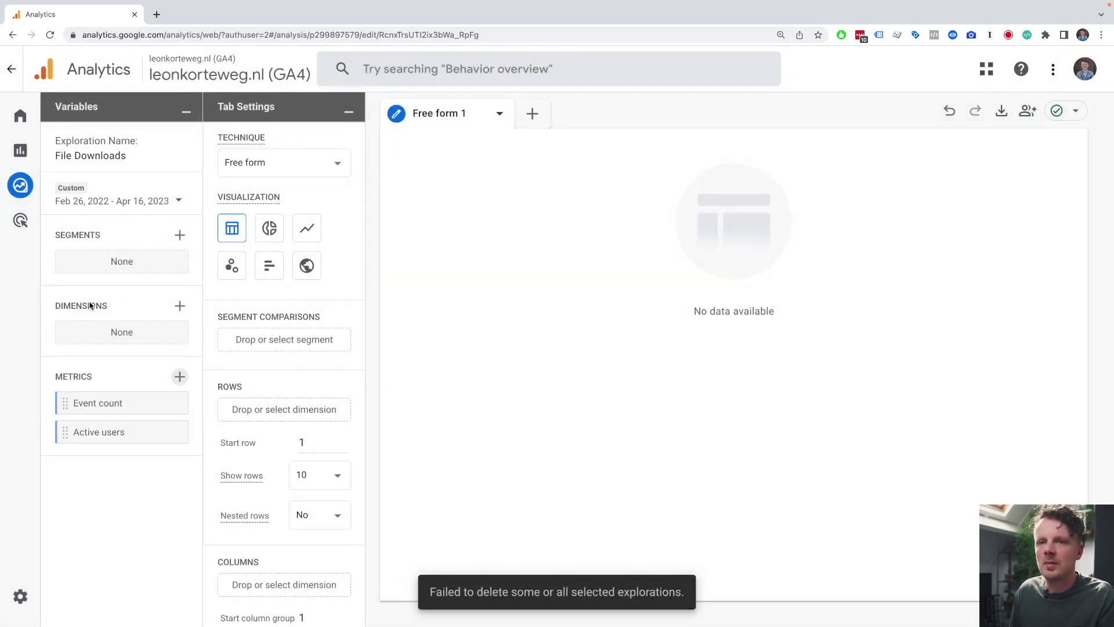
click(180, 307)
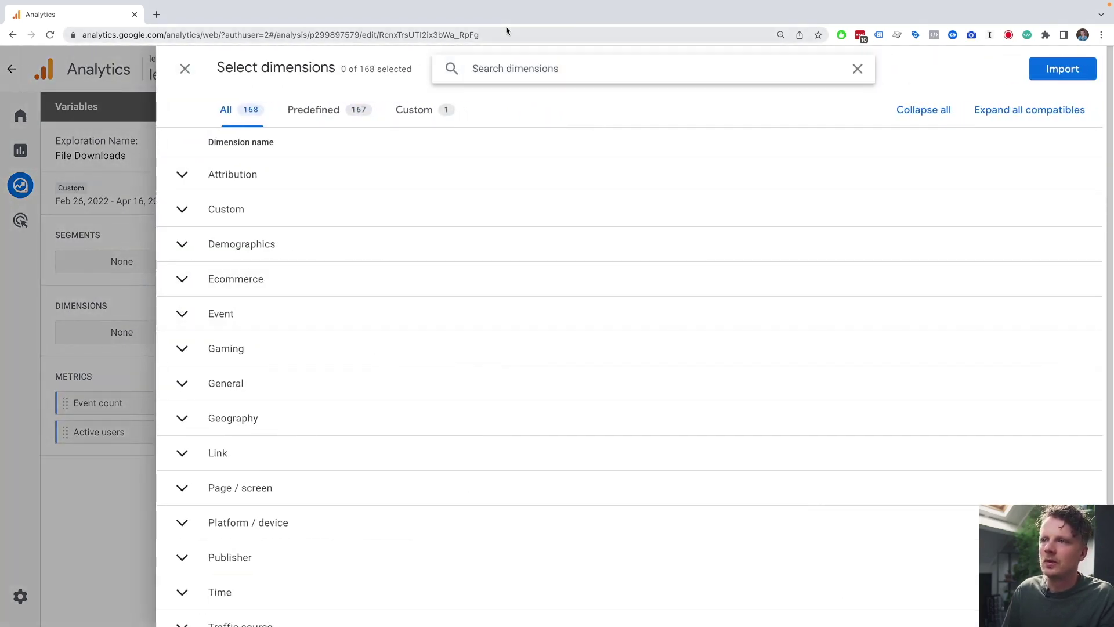
Pick File name and Event name from the dimension search and import both.
text(file)
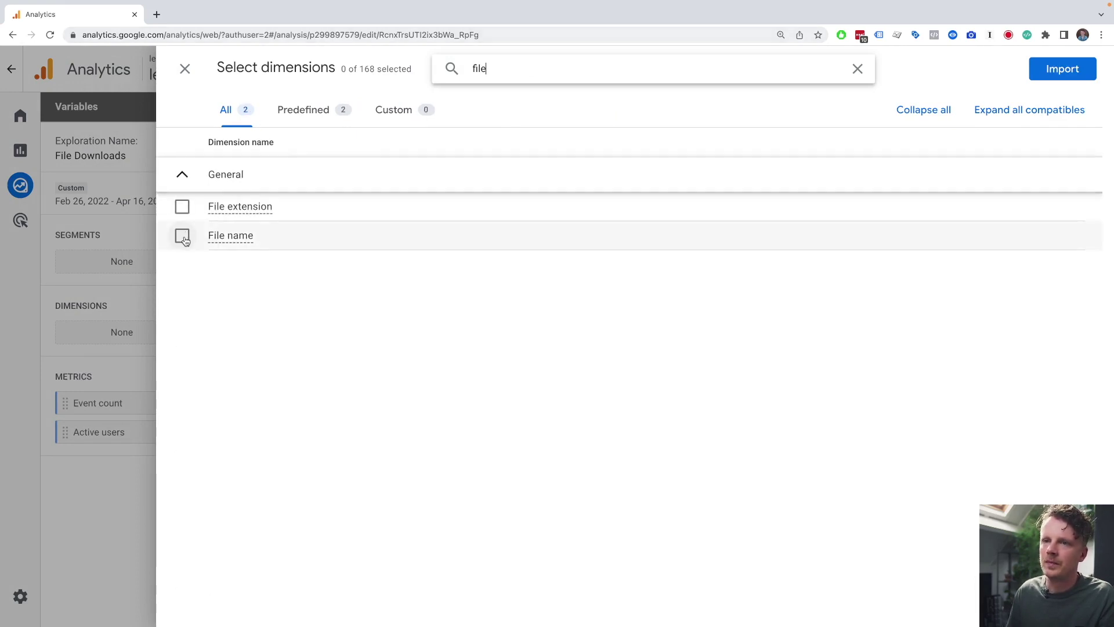
click(182, 236)
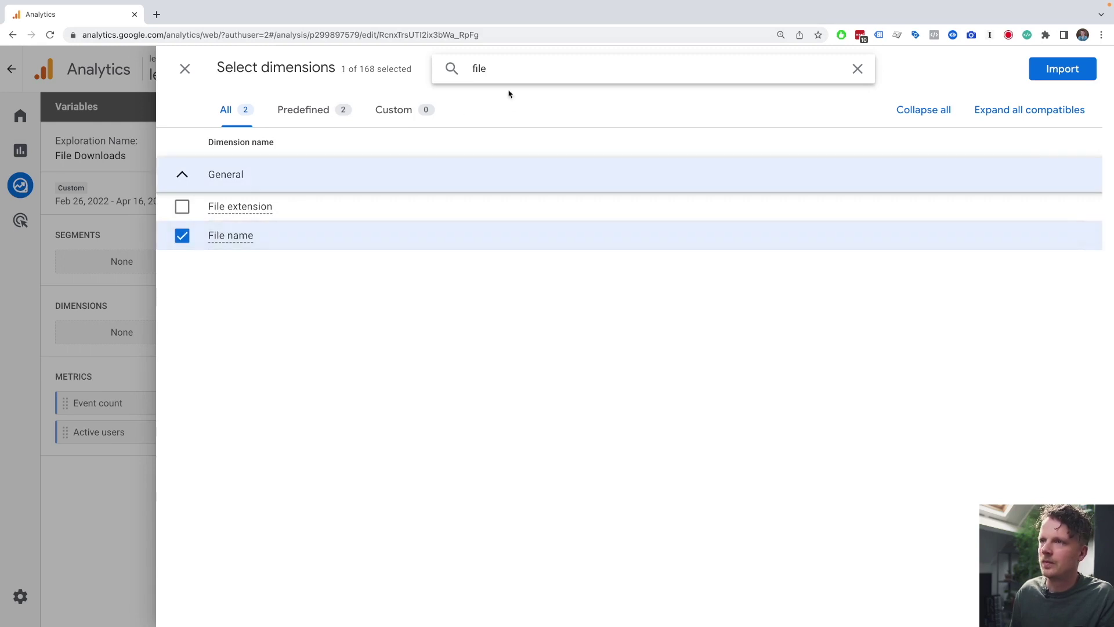
double_click(511, 67)
text(event)
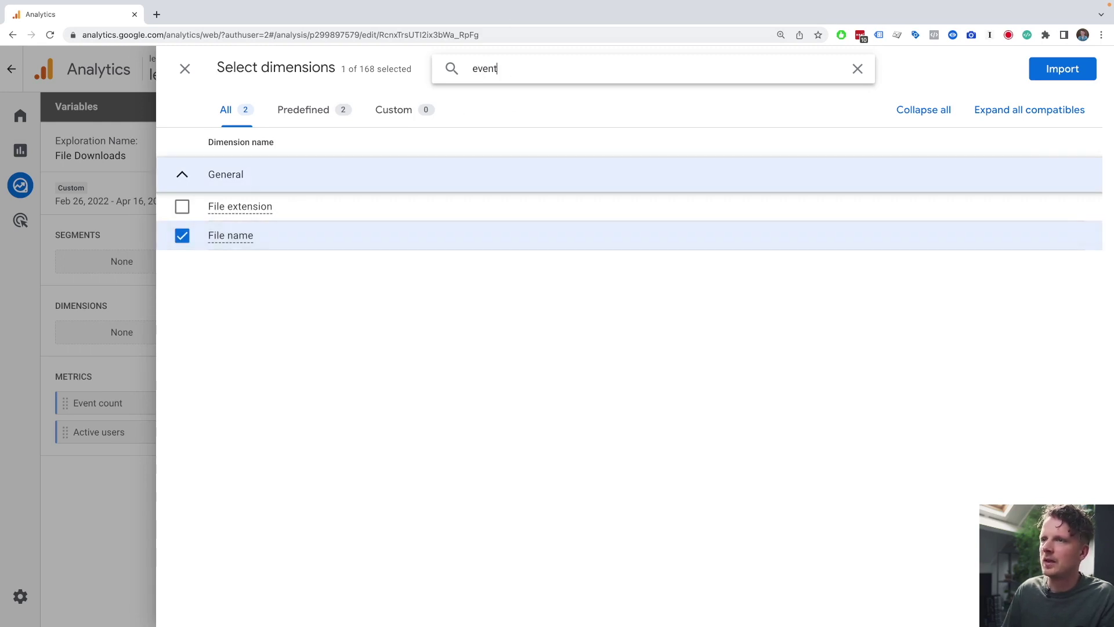
click(319, 201)
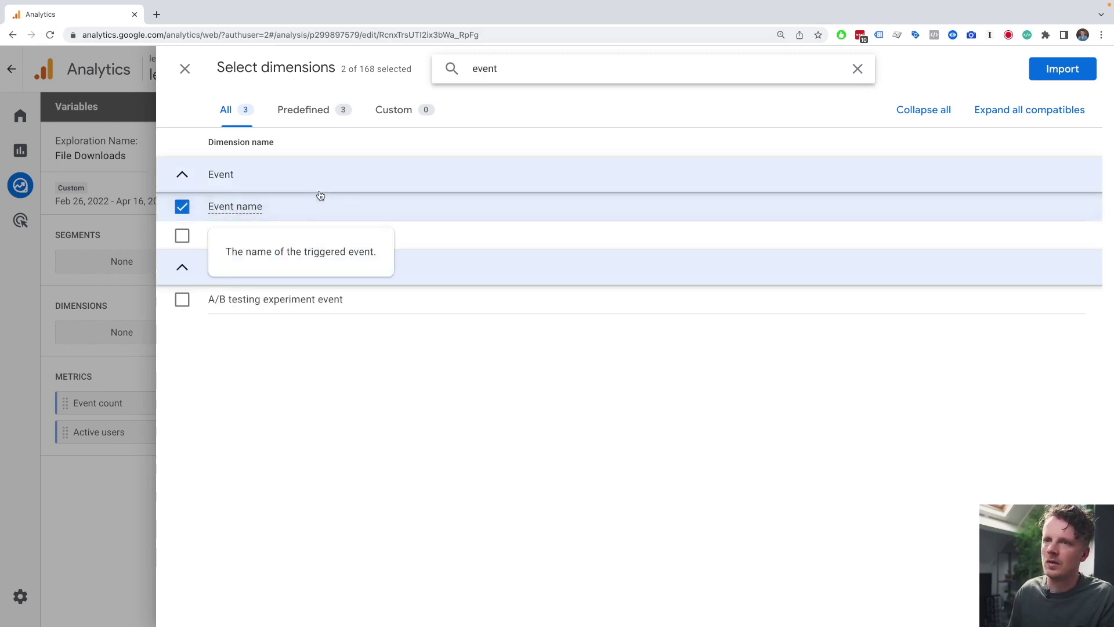
click(1073, 79)
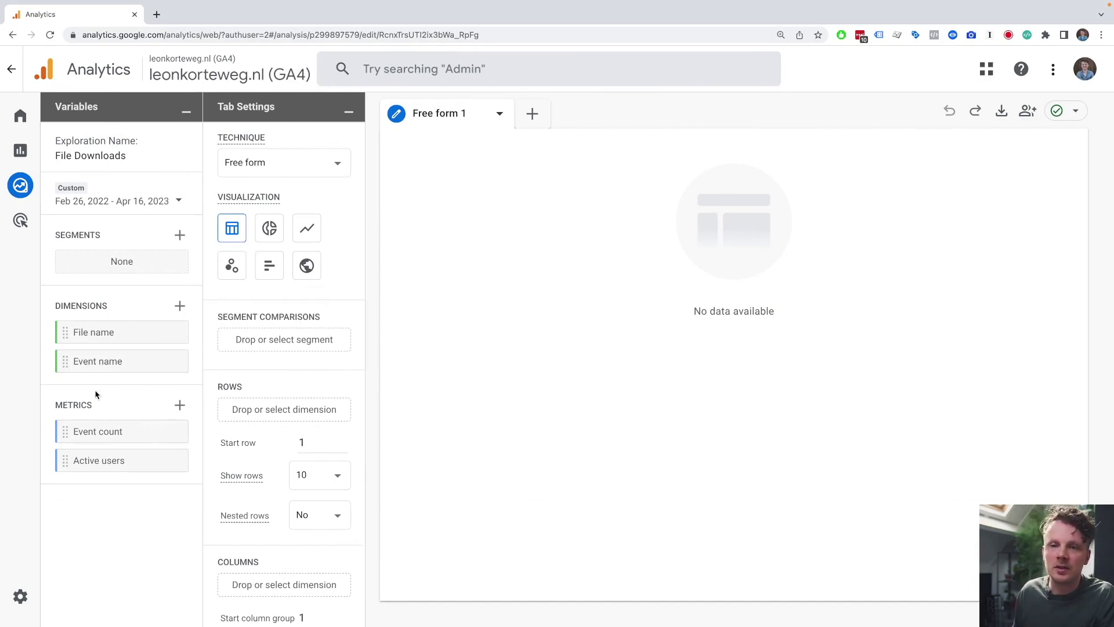
Show Event count and Active users as table values, with Event name as rows.
scroll(249, 396, down, 3)
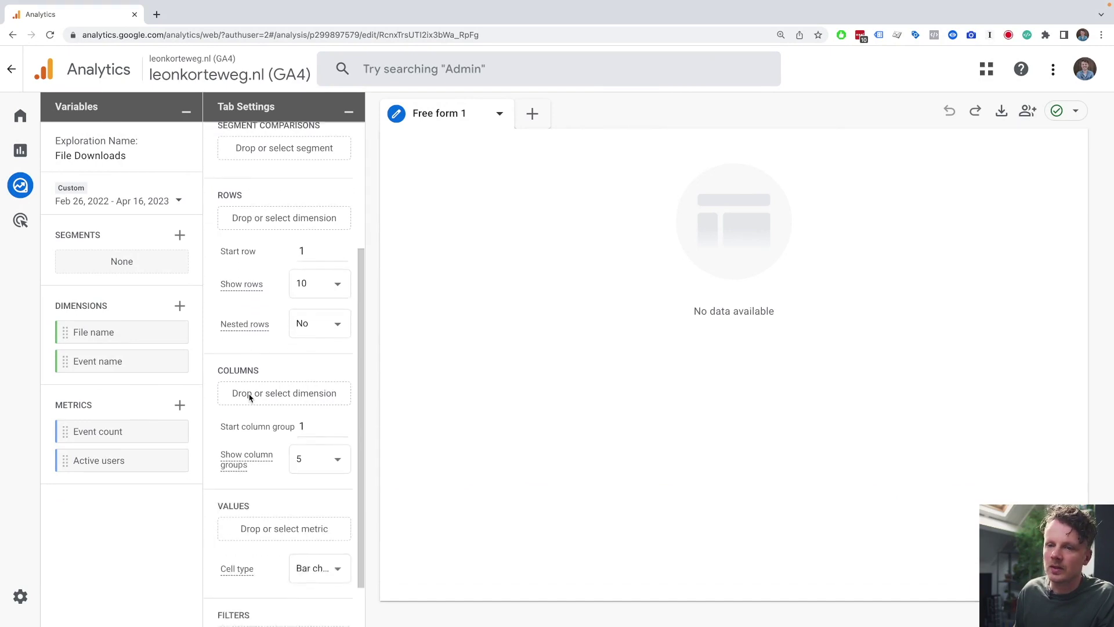
scroll(250, 397, down, 1)
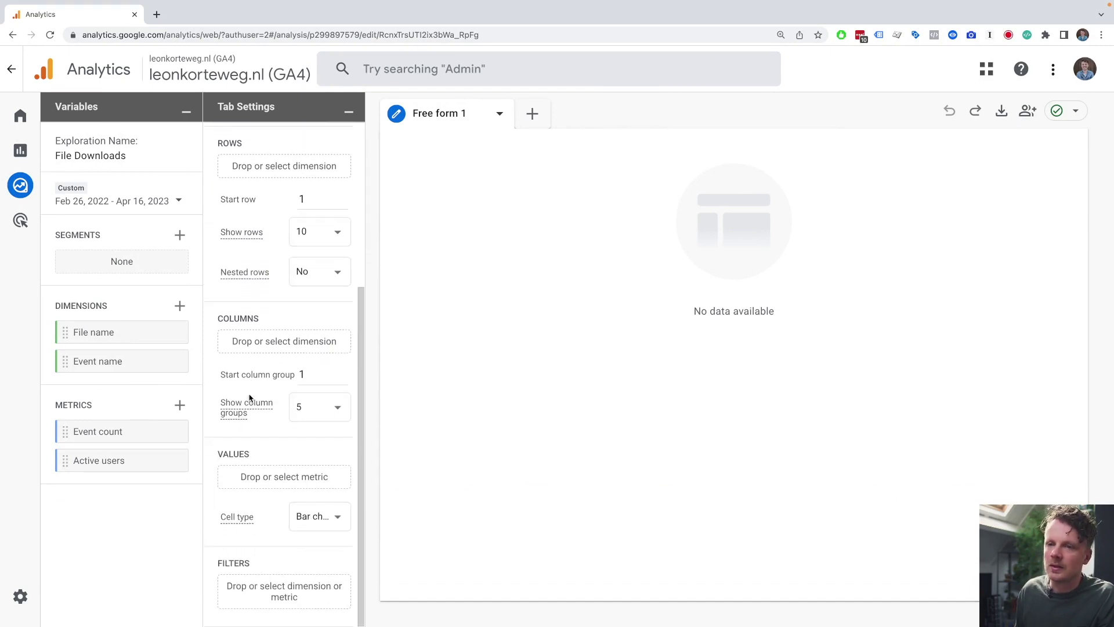
click(279, 480)
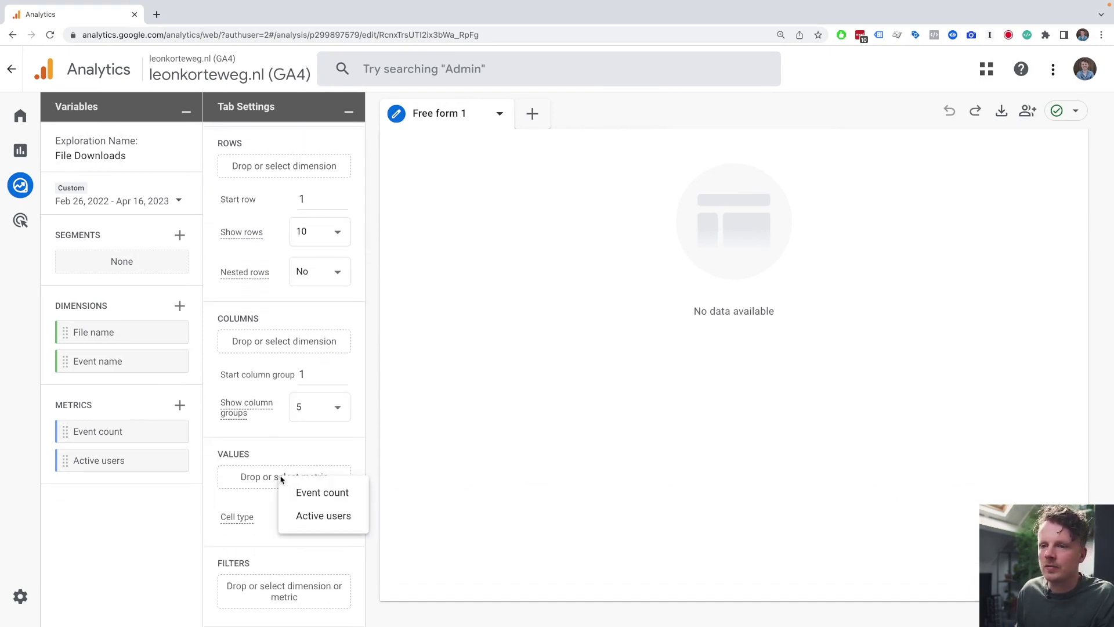
click(309, 494)
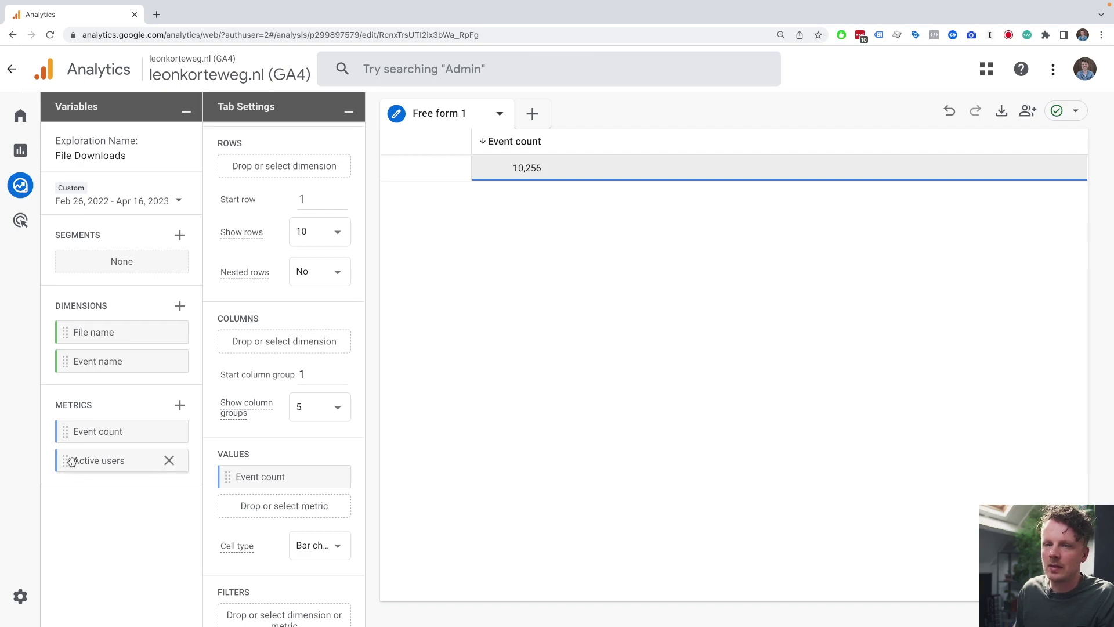
click(267, 510)
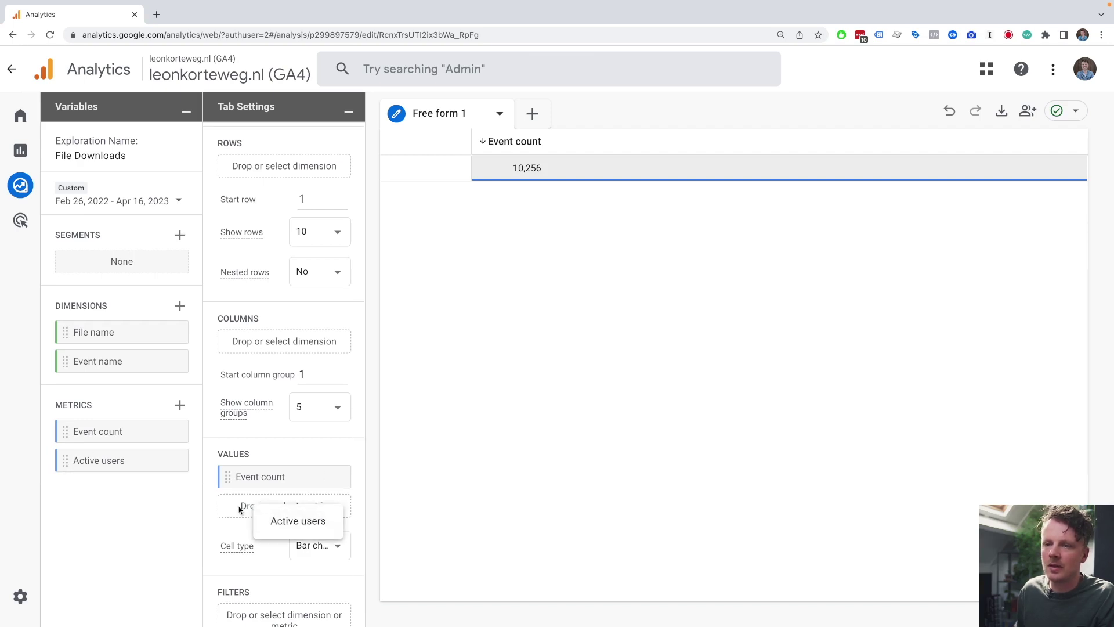
drag(82, 460, 258, 506)
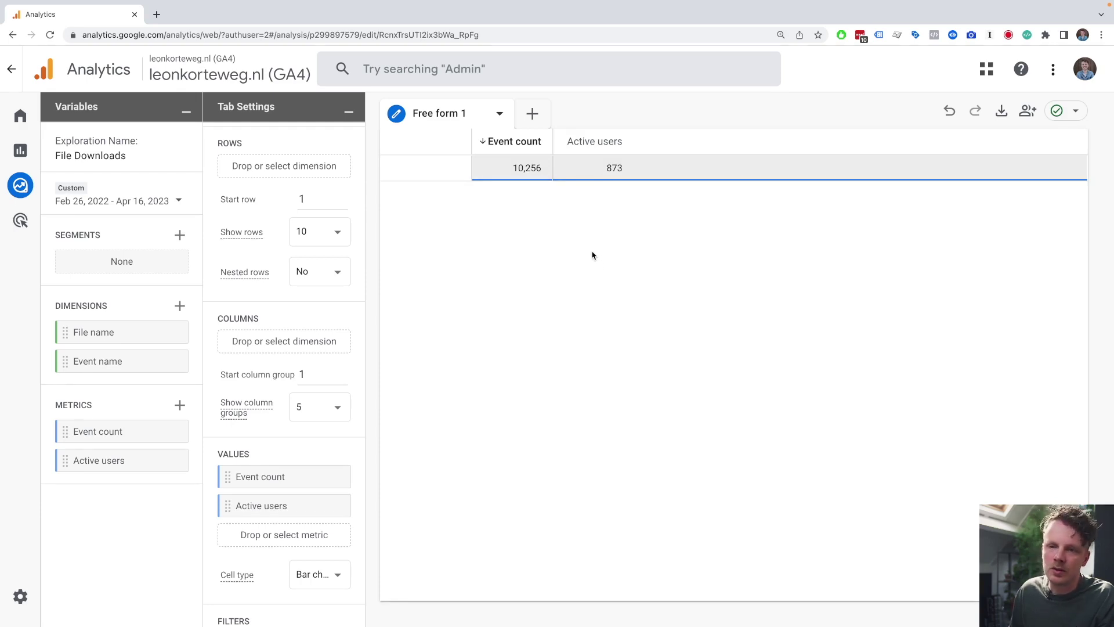
scroll(296, 308, up, 1)
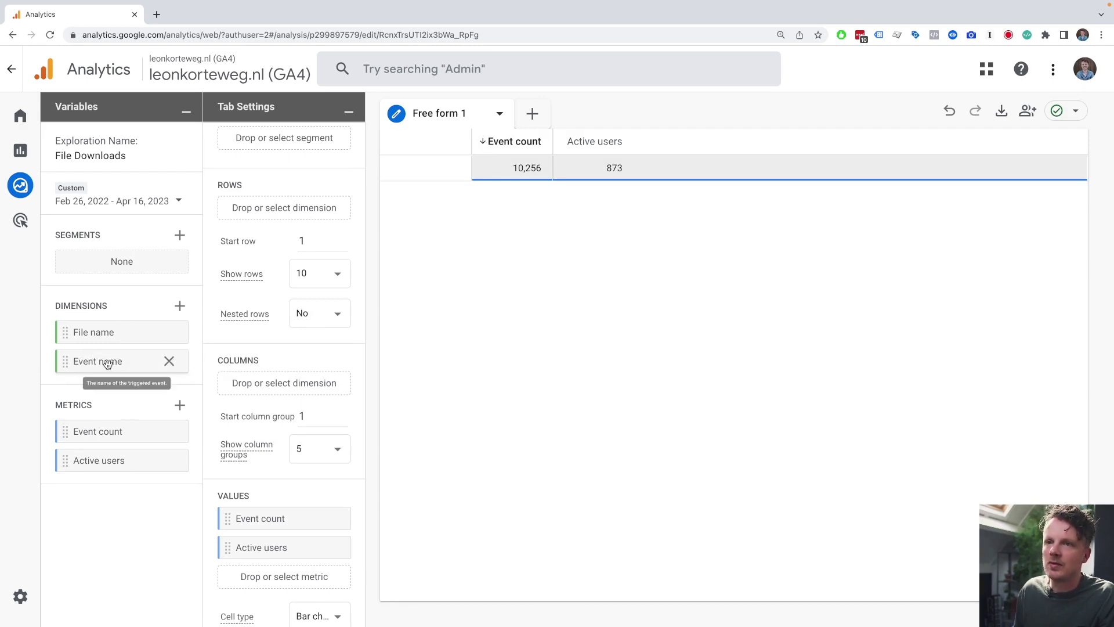
drag(110, 362, 258, 215)
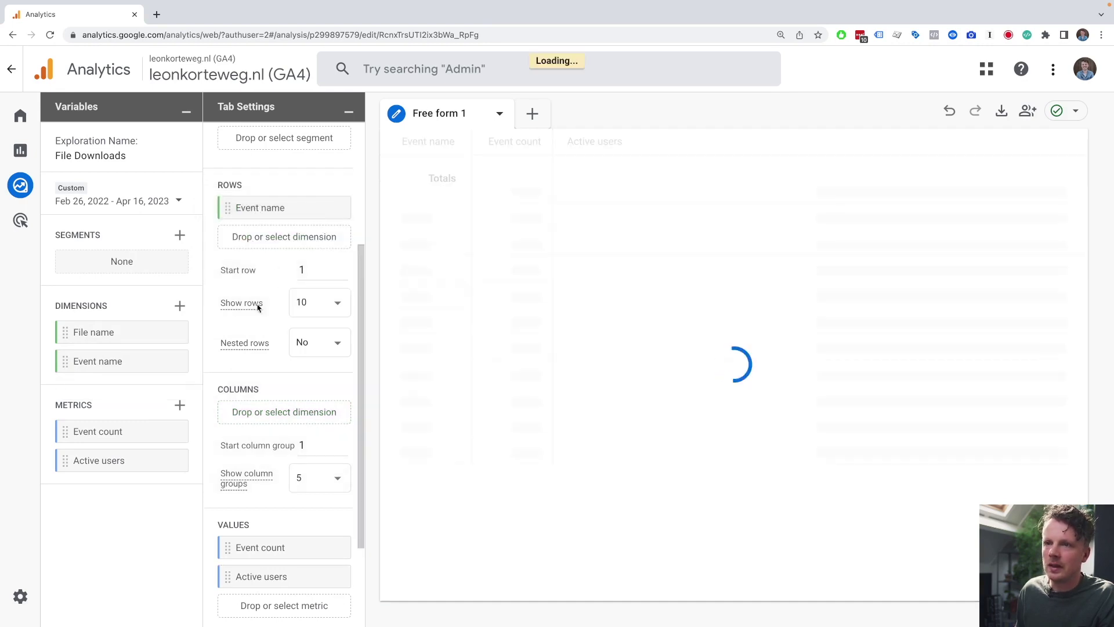
Show 50 rows and include only the file_download event row in the table.
click(314, 303)
click(312, 359)
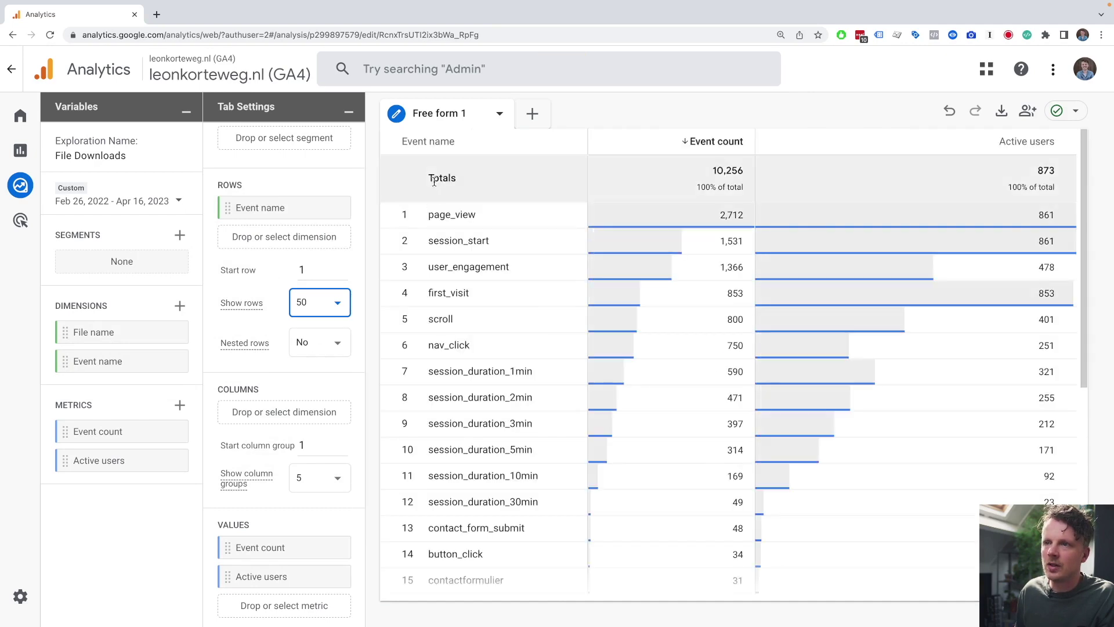
scroll(444, 350, down, 1)
scroll(444, 350, down, 5)
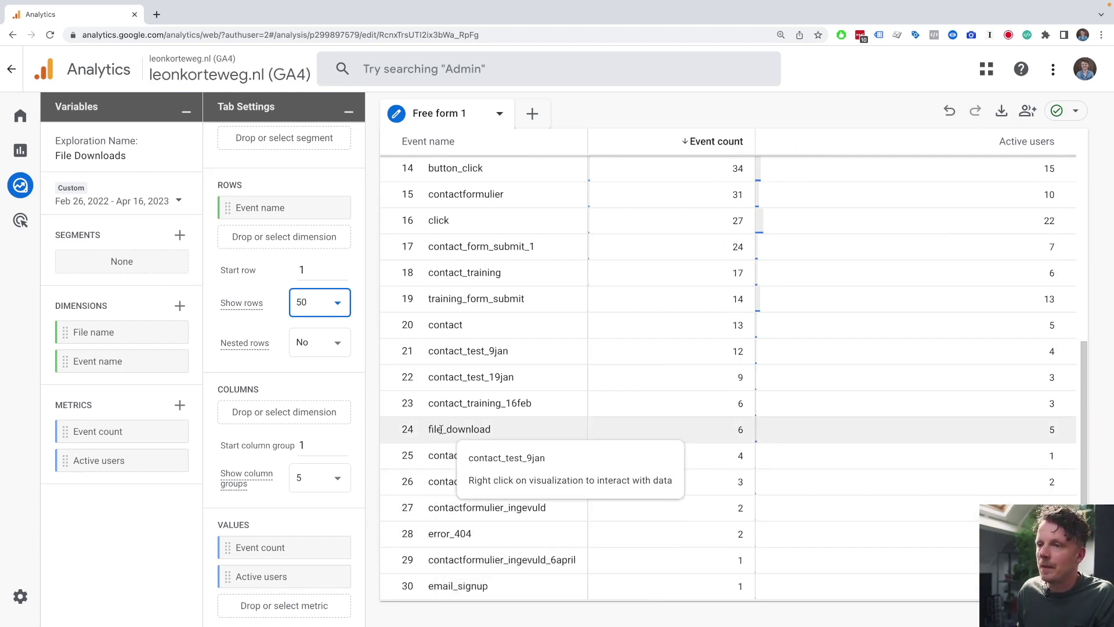
right_click(440, 429)
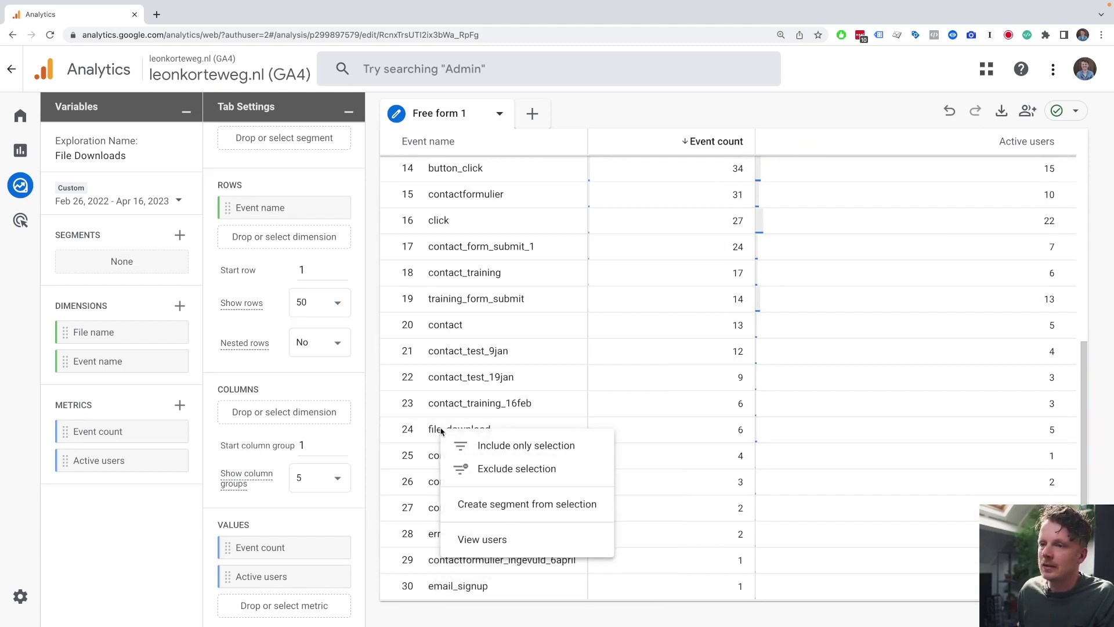
click(503, 445)
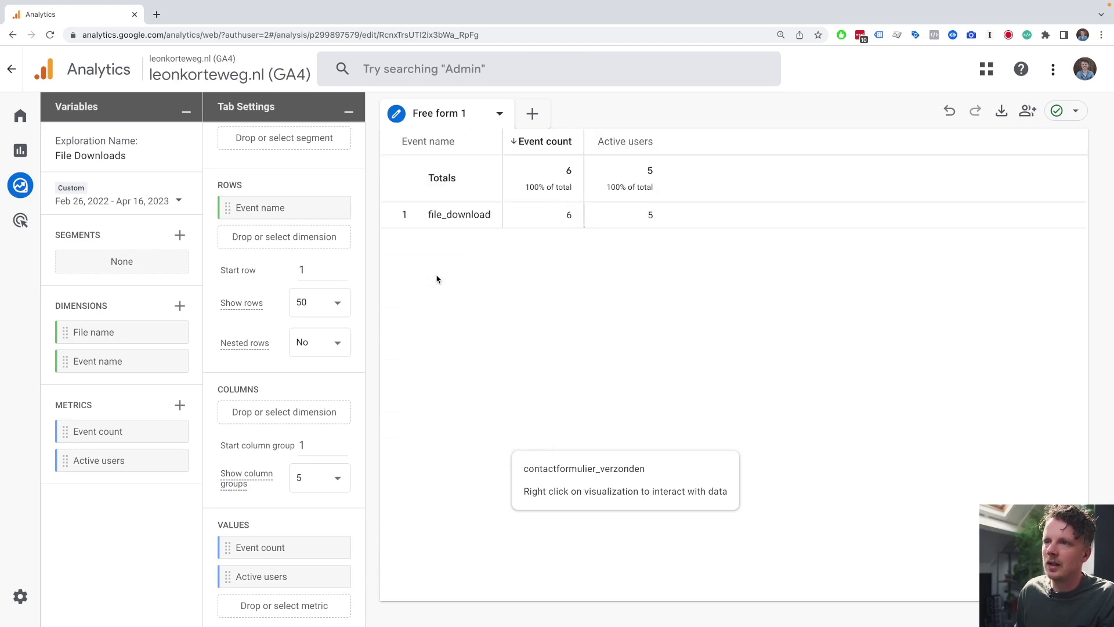
Inspect the Event name filter matching file_download, then close it unchanged.
scroll(302, 402, down, 3)
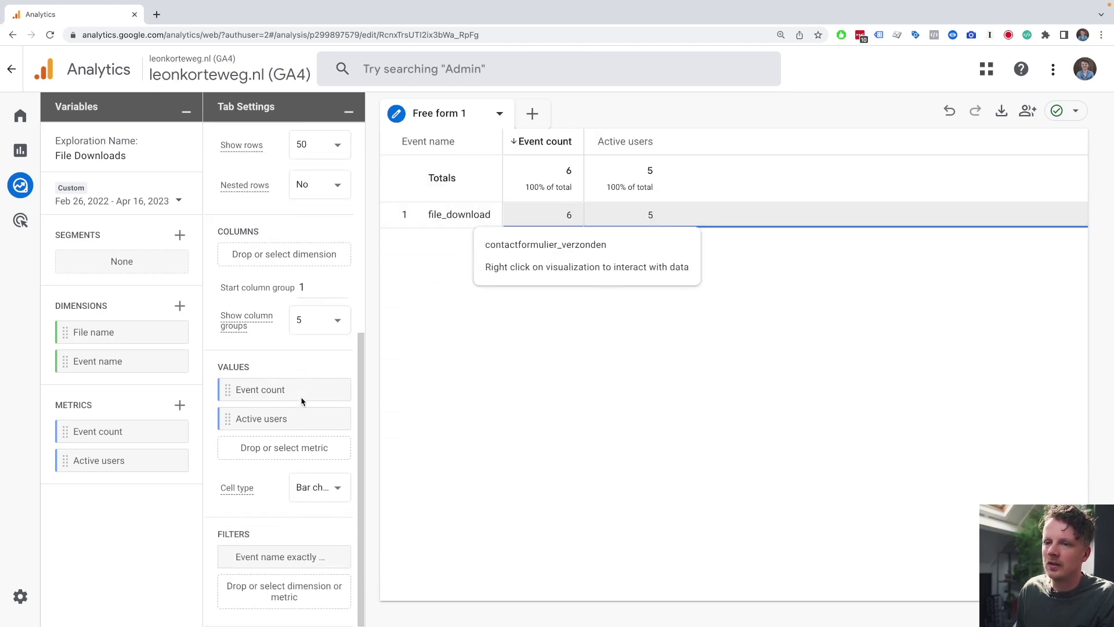
click(279, 558)
scroll(290, 537, down, 2)
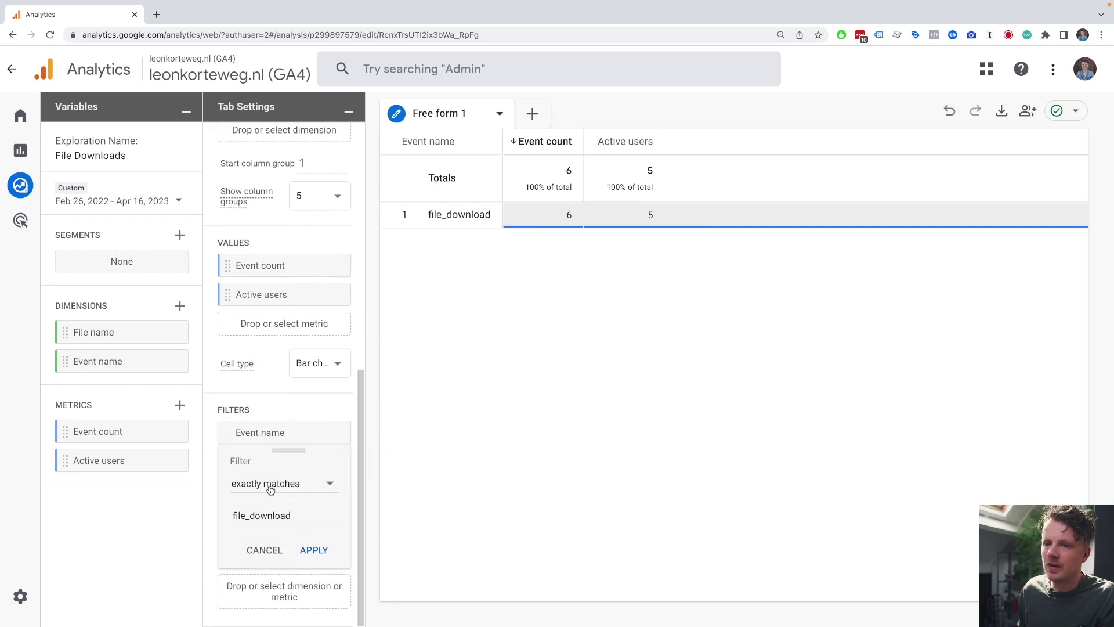
click(258, 515)
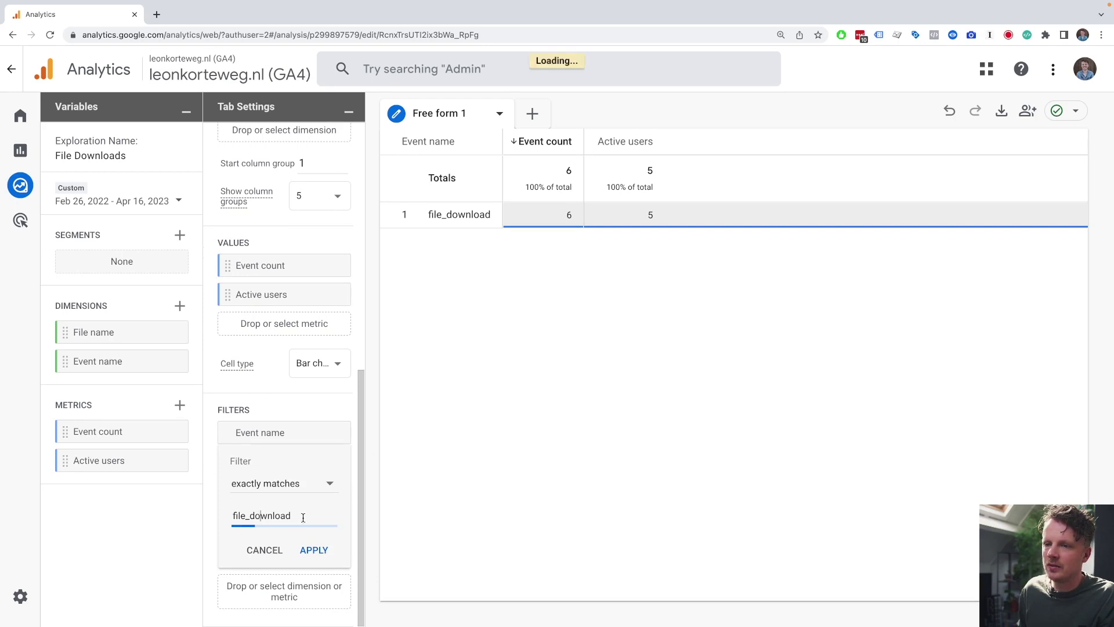
click(221, 539)
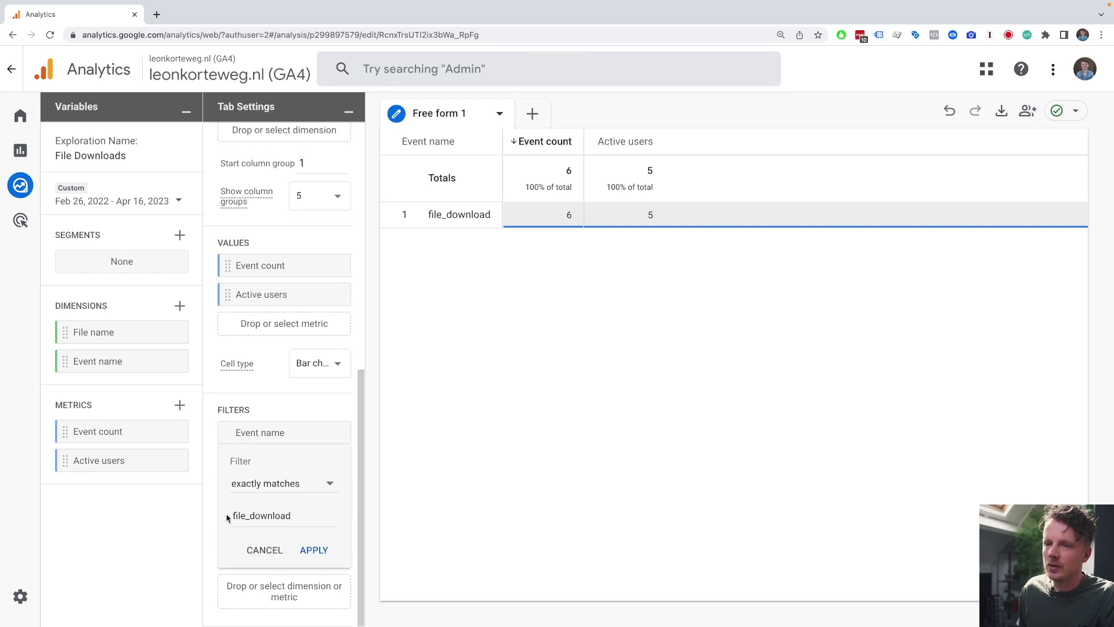
click(263, 548)
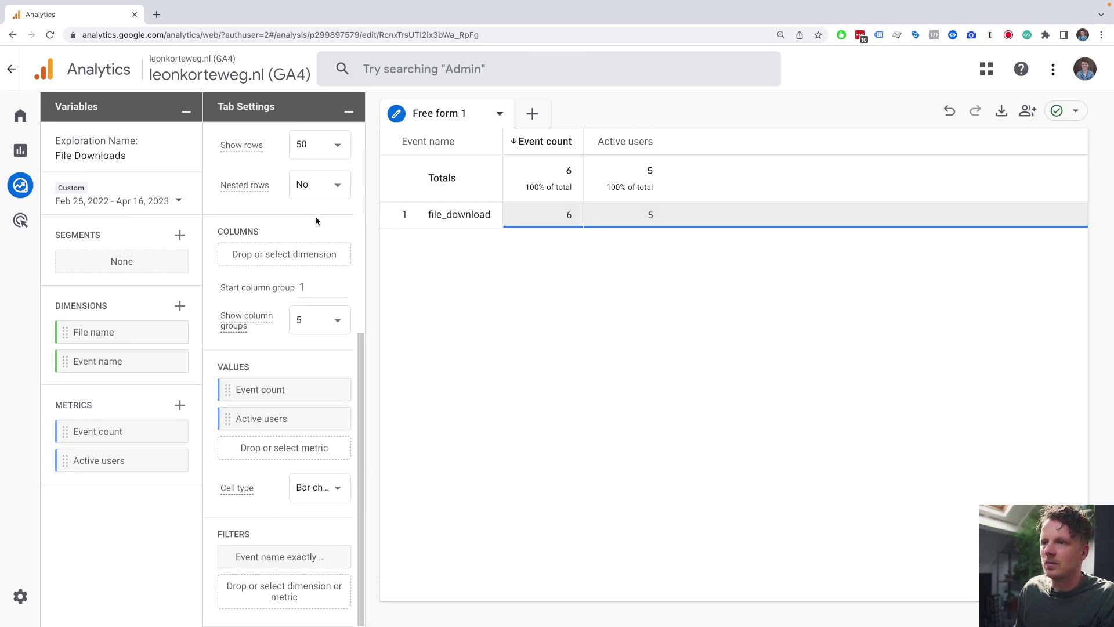
Swap Event name for File name in the rows, leaving av.pdf with 6 events.
scroll(318, 224, up, 6)
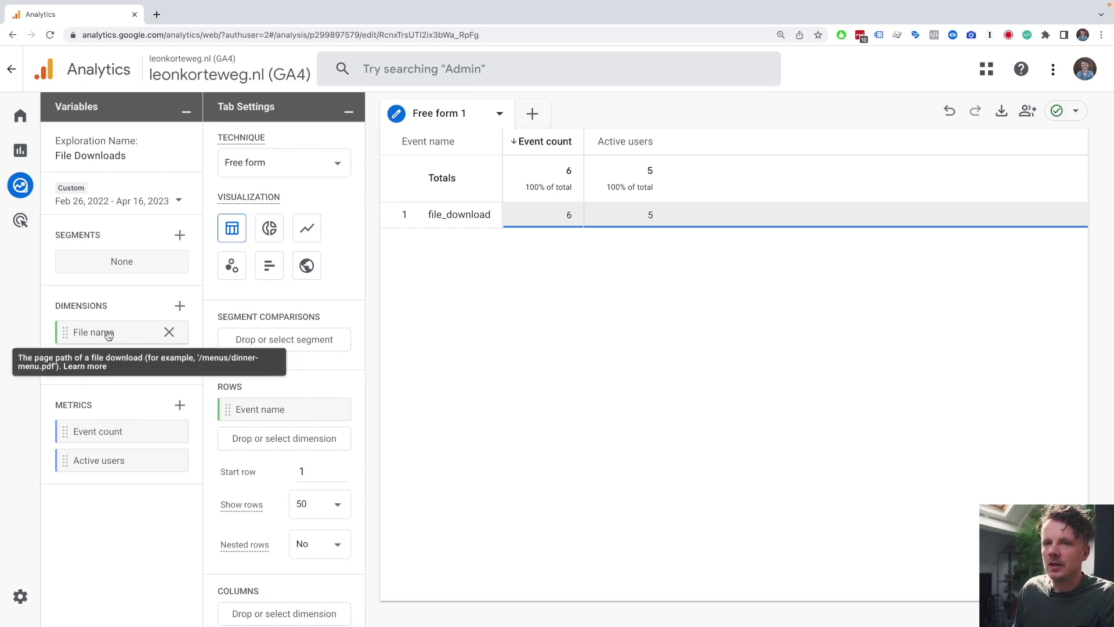
drag(105, 333, 315, 399)
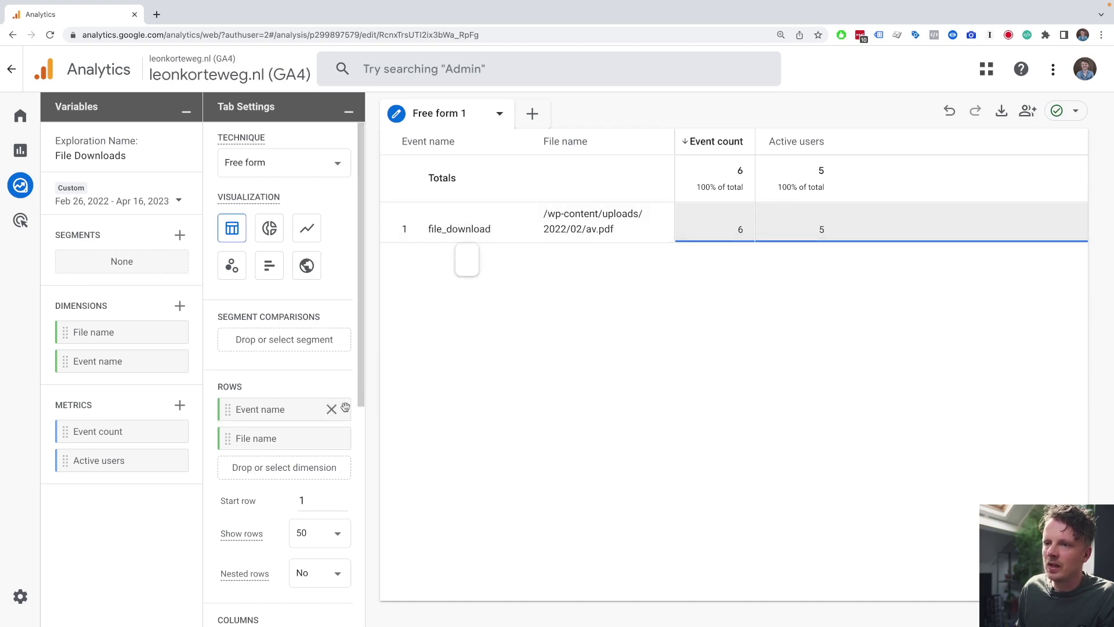
drag(361, 402, 362, 566)
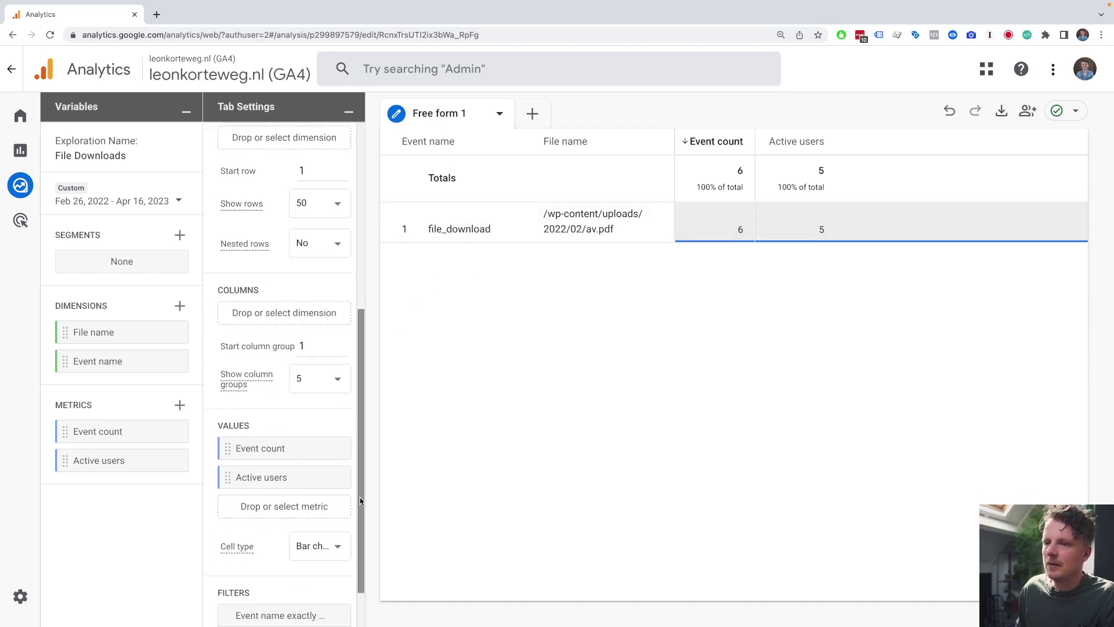
drag(362, 505, 367, 275)
mouse_move(331, 409)
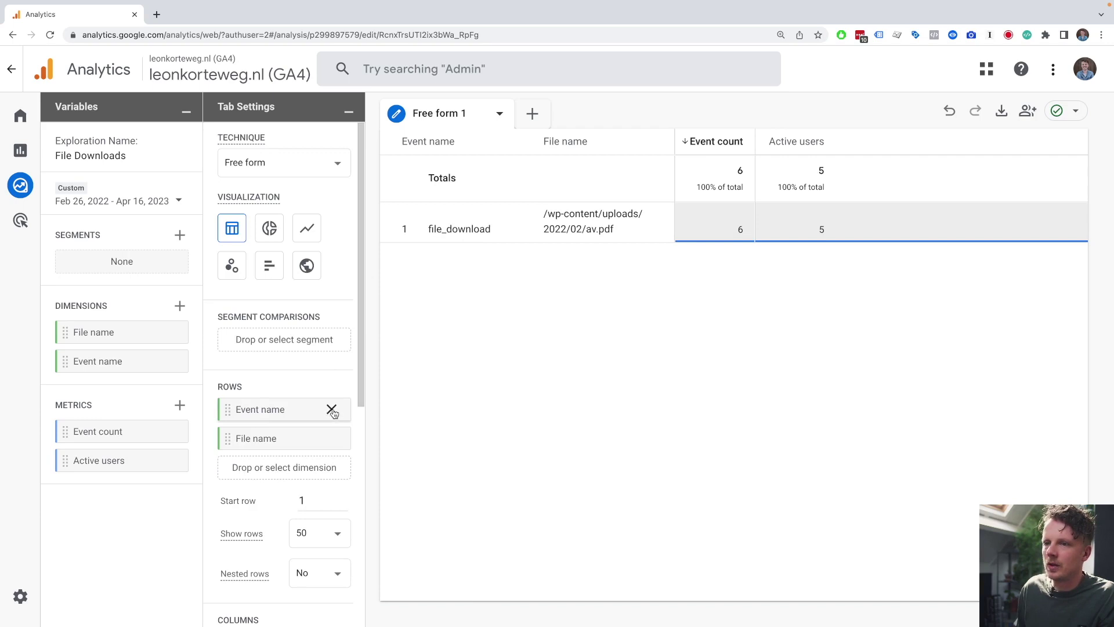
click(331, 409)
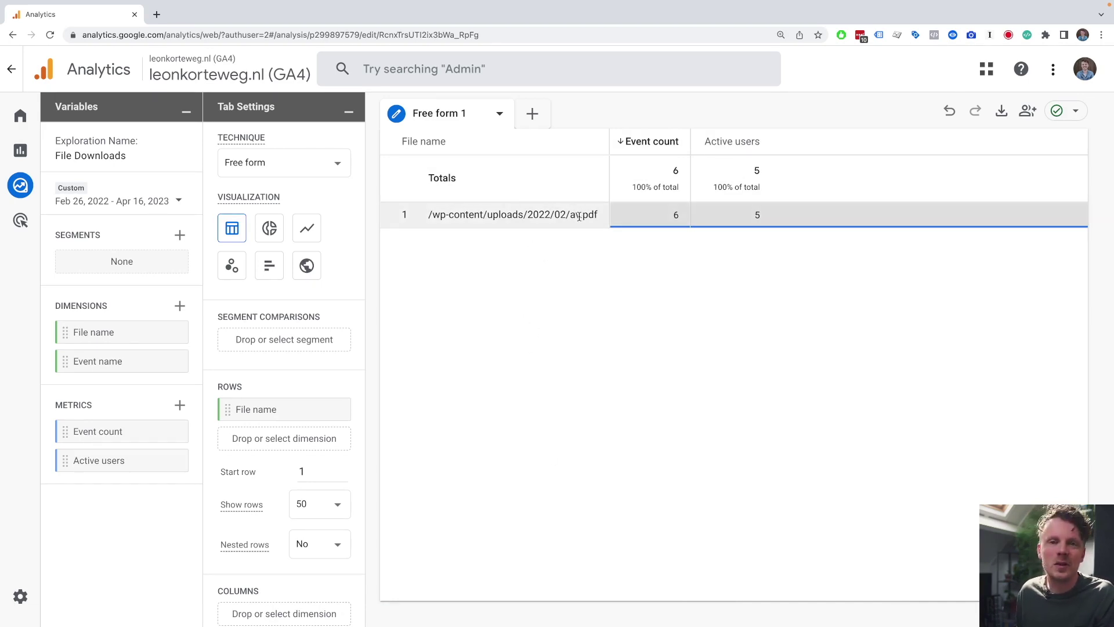
Rename the 'Free form 1' tab to File Downloads.
triple_click(447, 113)
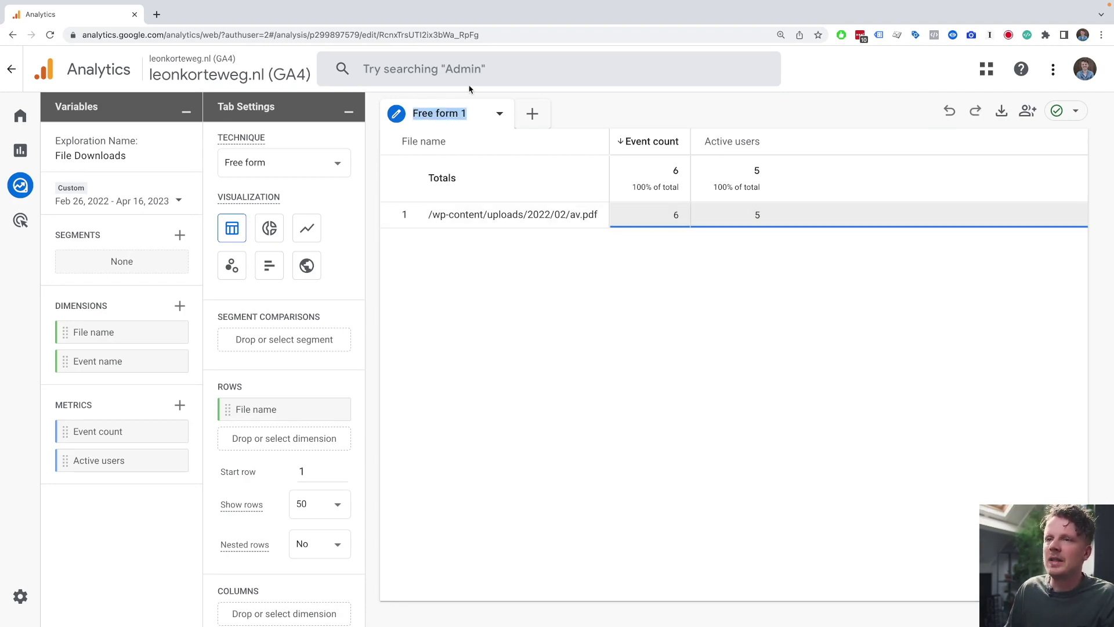
text(File Downloads)
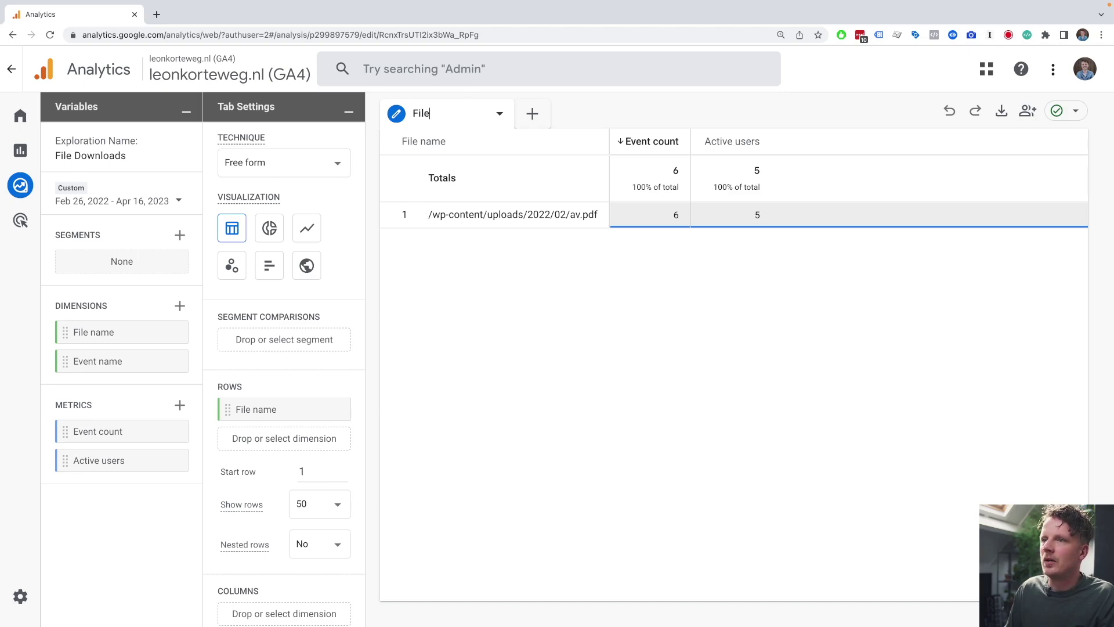
key(Return)
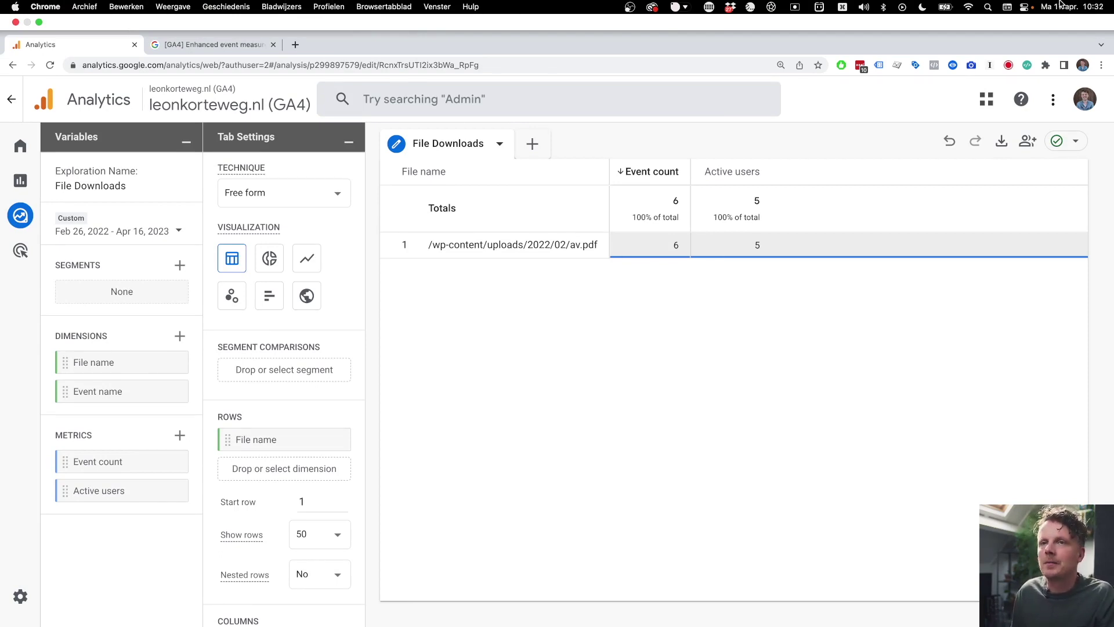
click(219, 46)
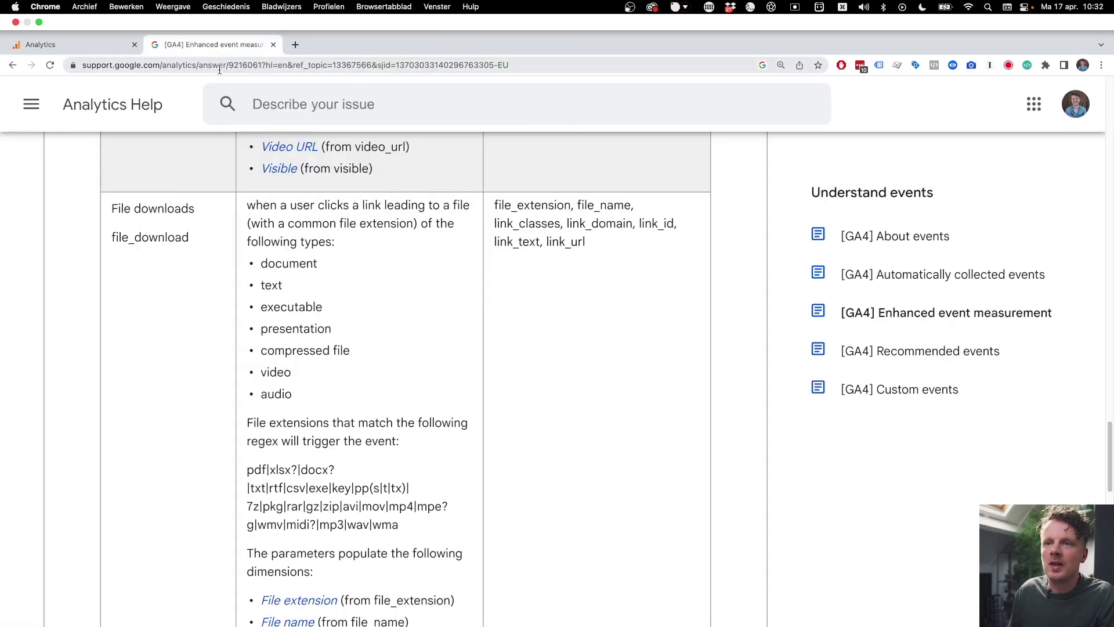
Highlight file_download and its extensions: pdf, xlsx, docx, txt, csv, exe, key, zip, mp4, wav.
double_click(135, 206)
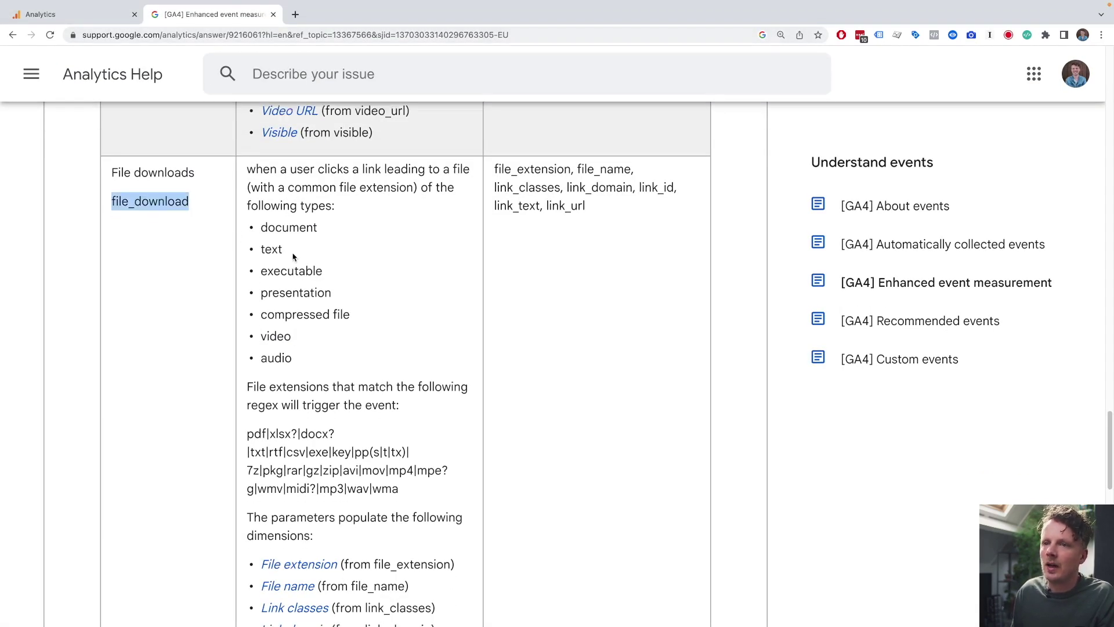
scroll(308, 207, down, 2)
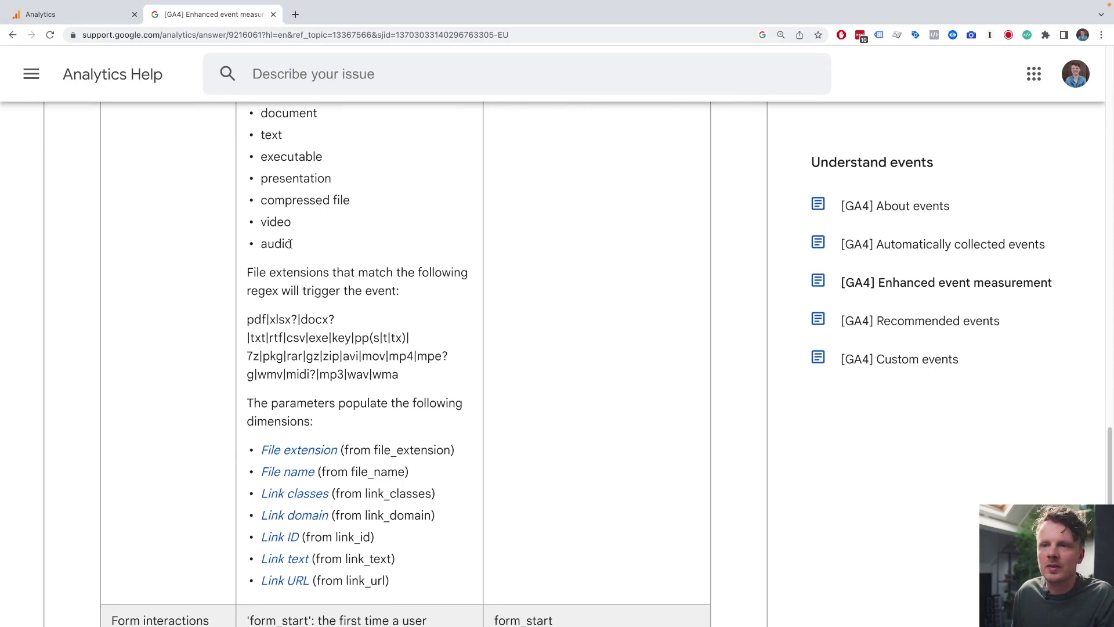
scroll(290, 244, down, 1)
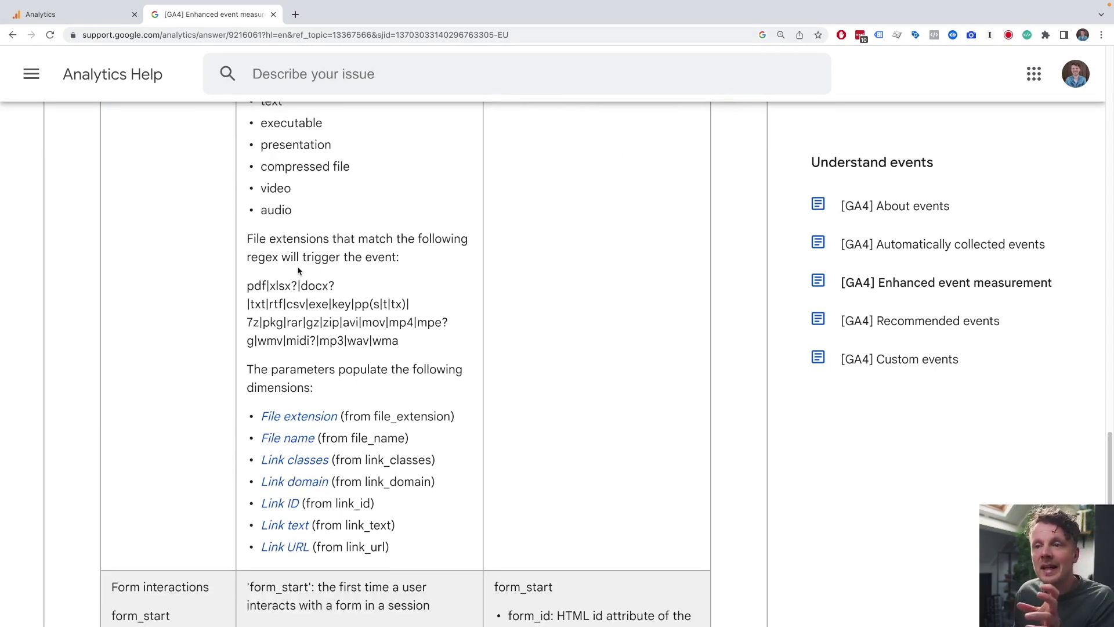
double_click(258, 286)
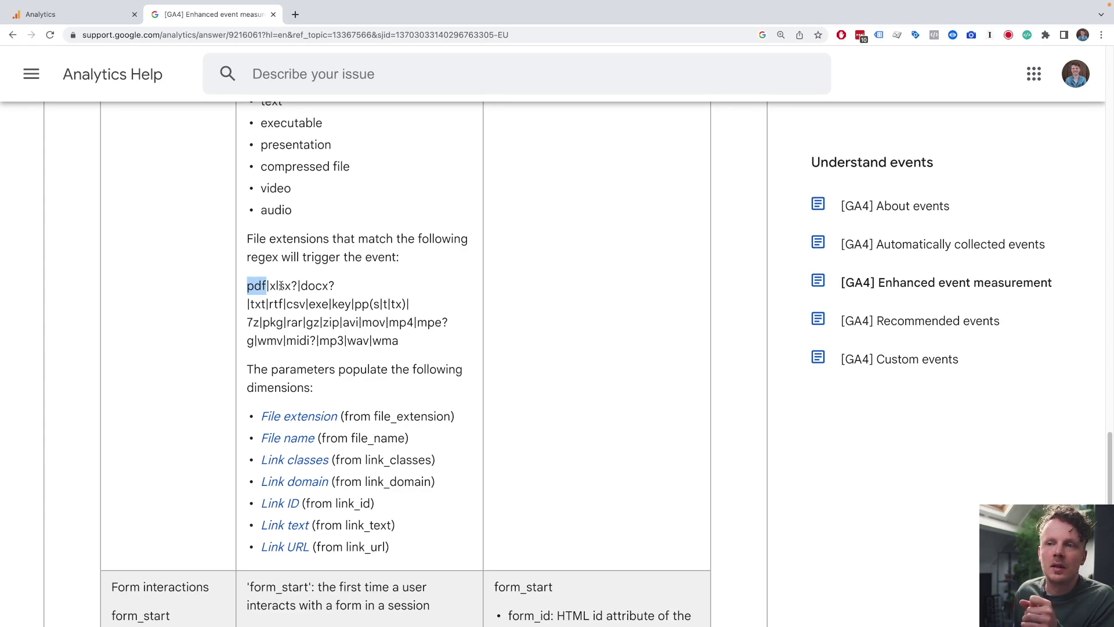
double_click(281, 286)
double_click(314, 286)
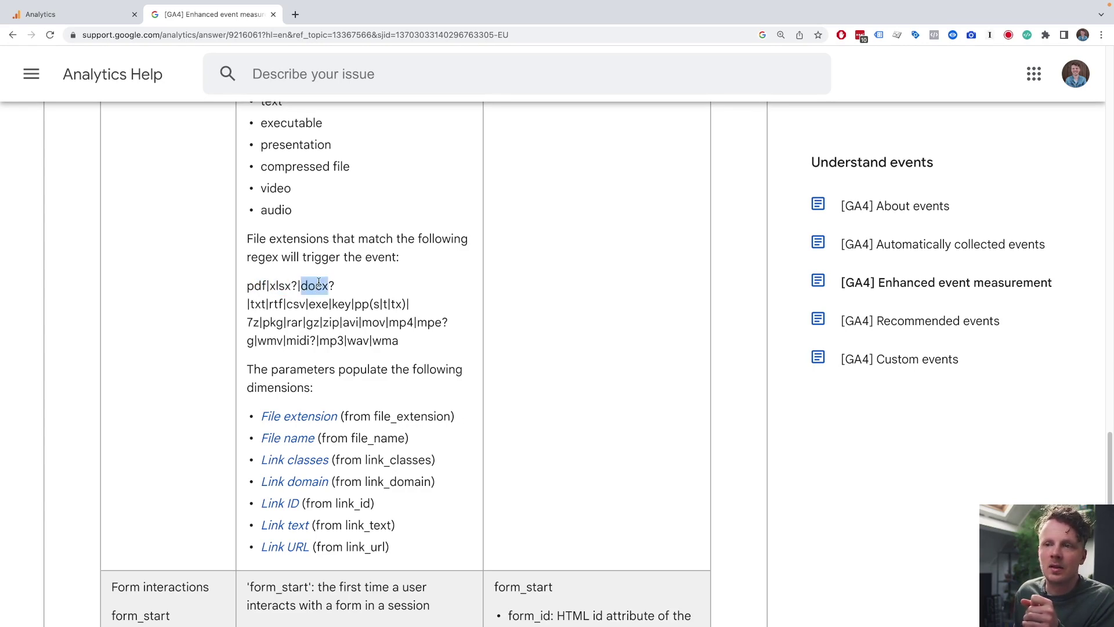
double_click(258, 304)
double_click(296, 304)
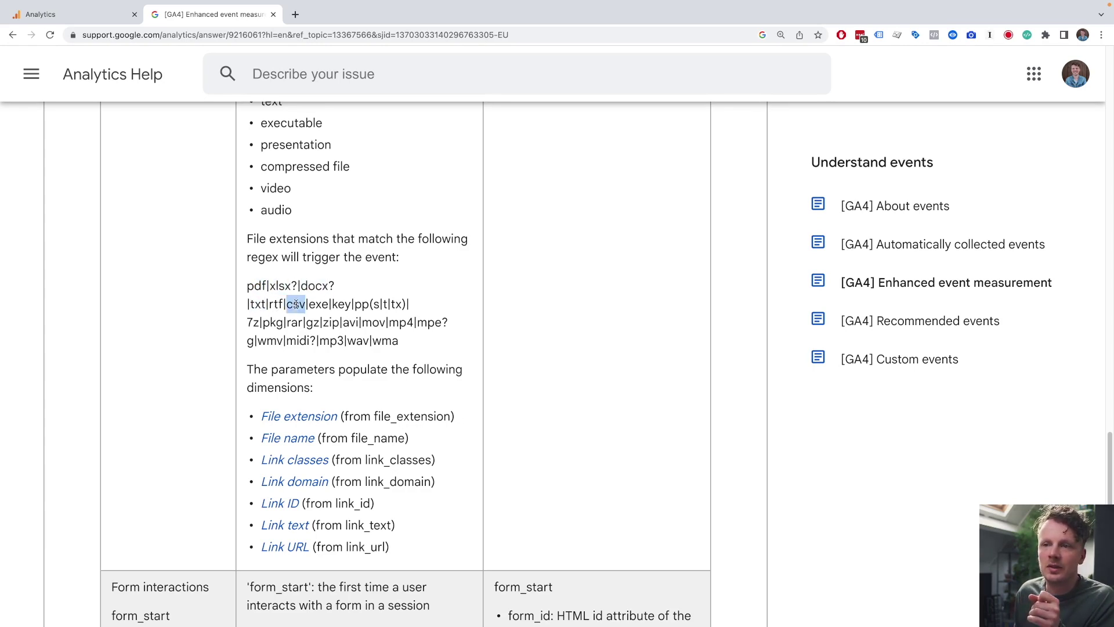
double_click(328, 304)
double_click(343, 304)
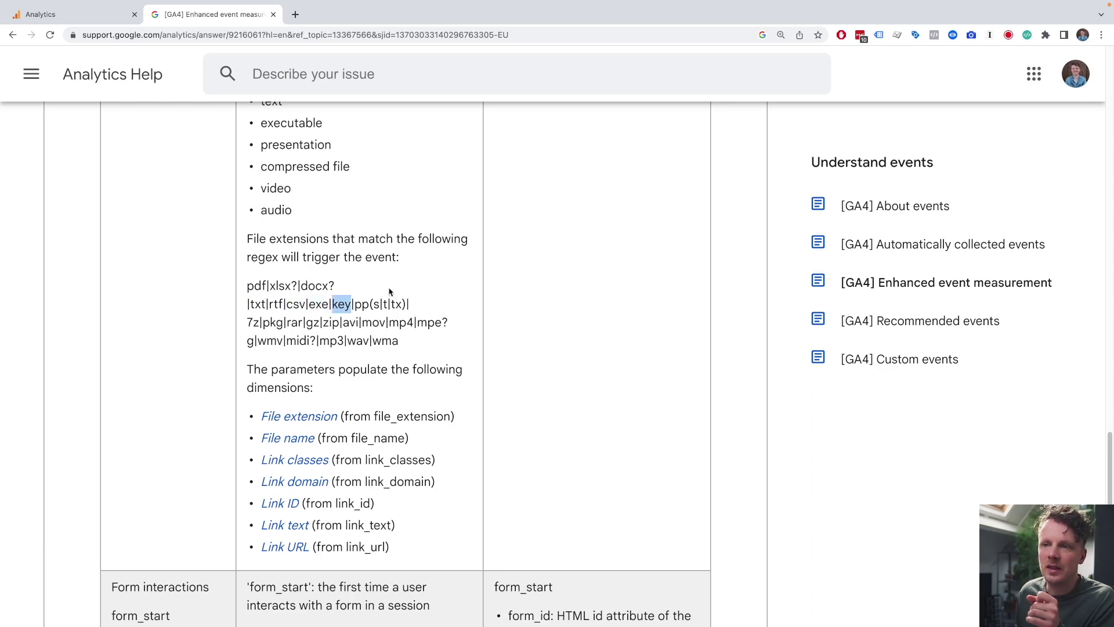
double_click(331, 323)
double_click(399, 322)
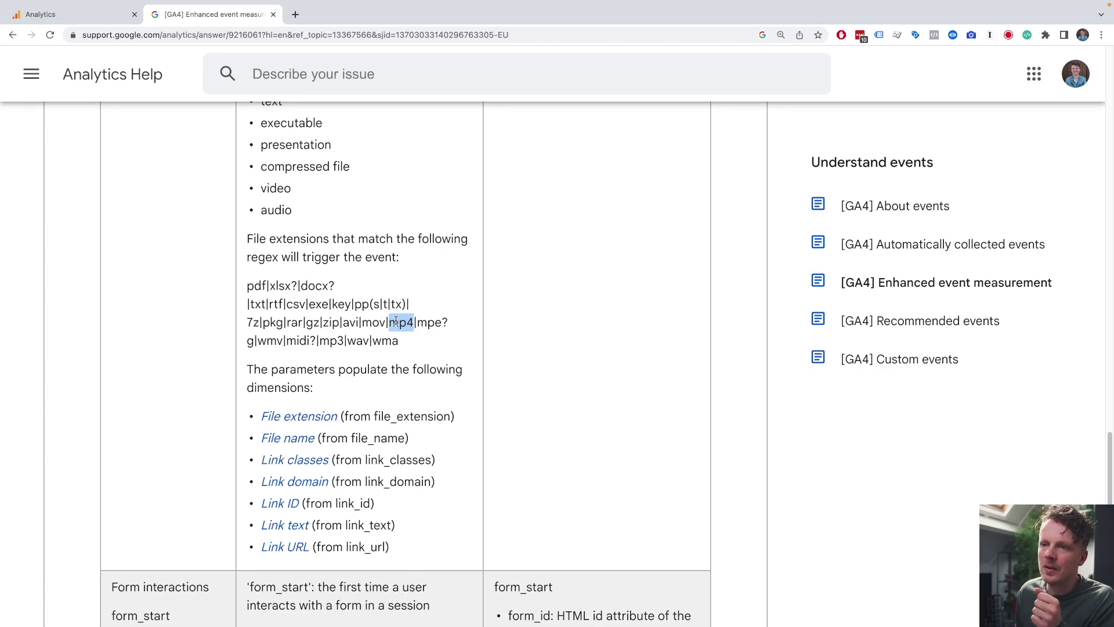
double_click(358, 340)
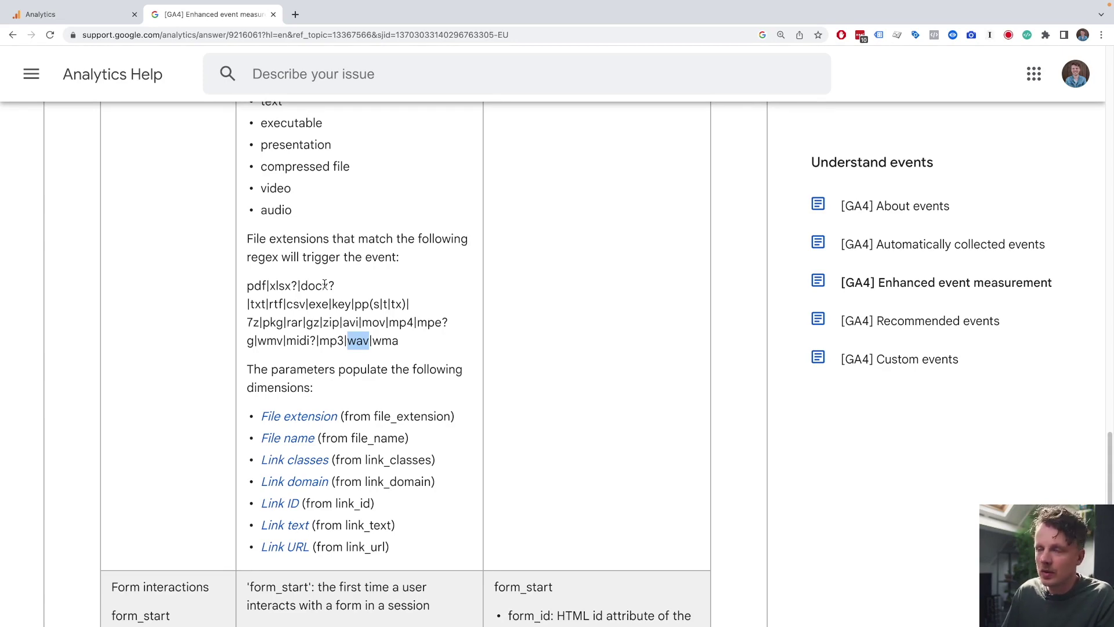
Open the analytics consultancy's website in a new browser tab.
key(ctrl+t)
text(leon)
key(Return)
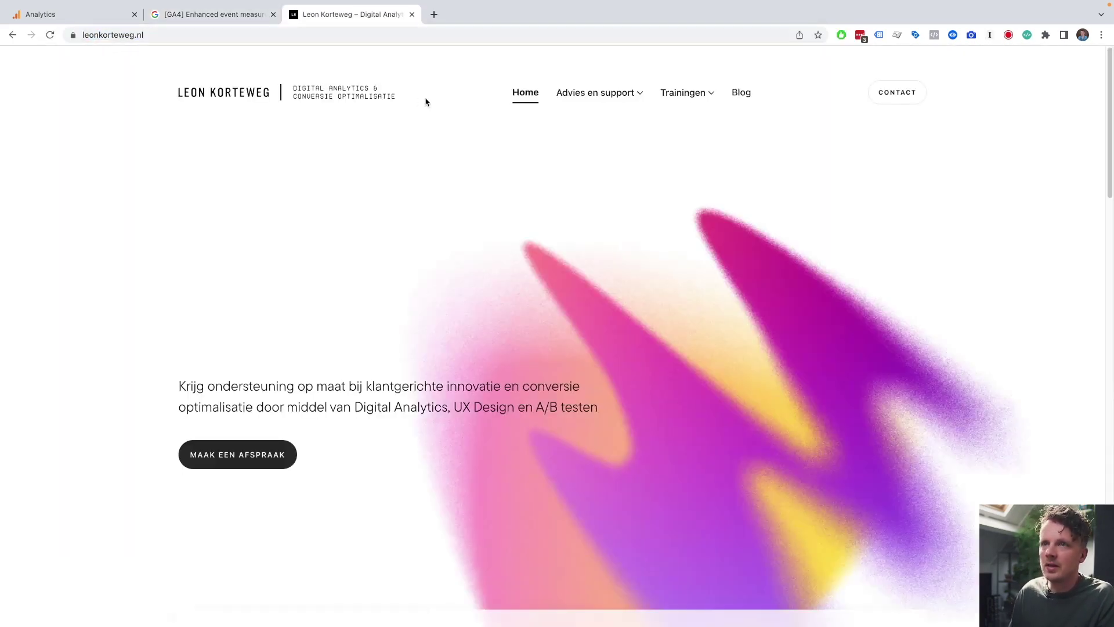
Open the Algemene voorwaarden terms page and its av.pdf download link.
scroll(426, 101, down, 5)
scroll(426, 101, down, 15)
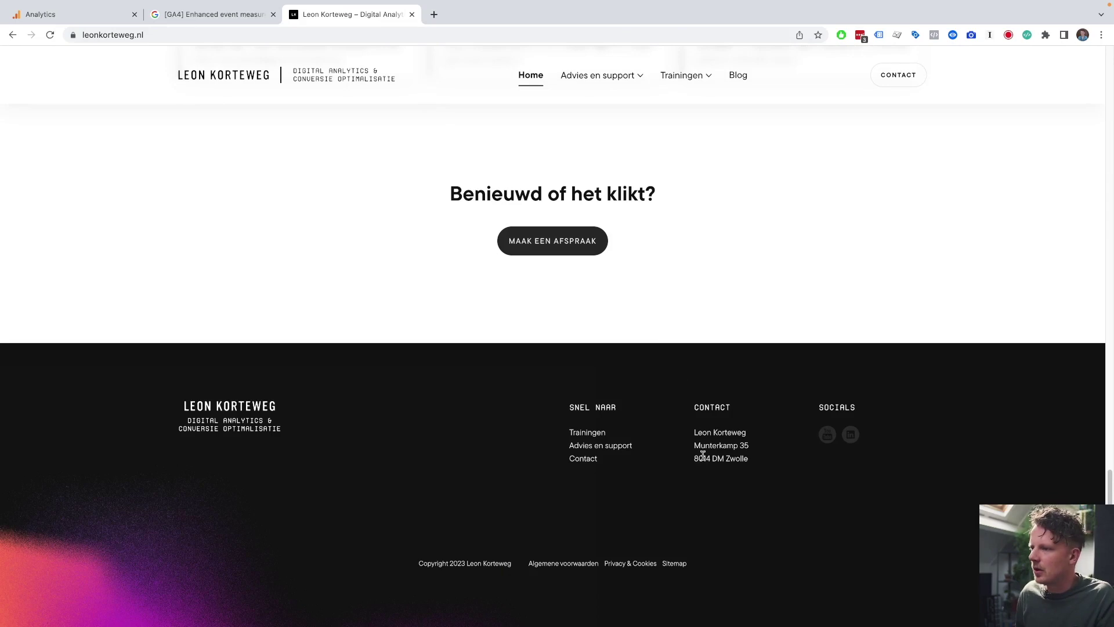
click(583, 565)
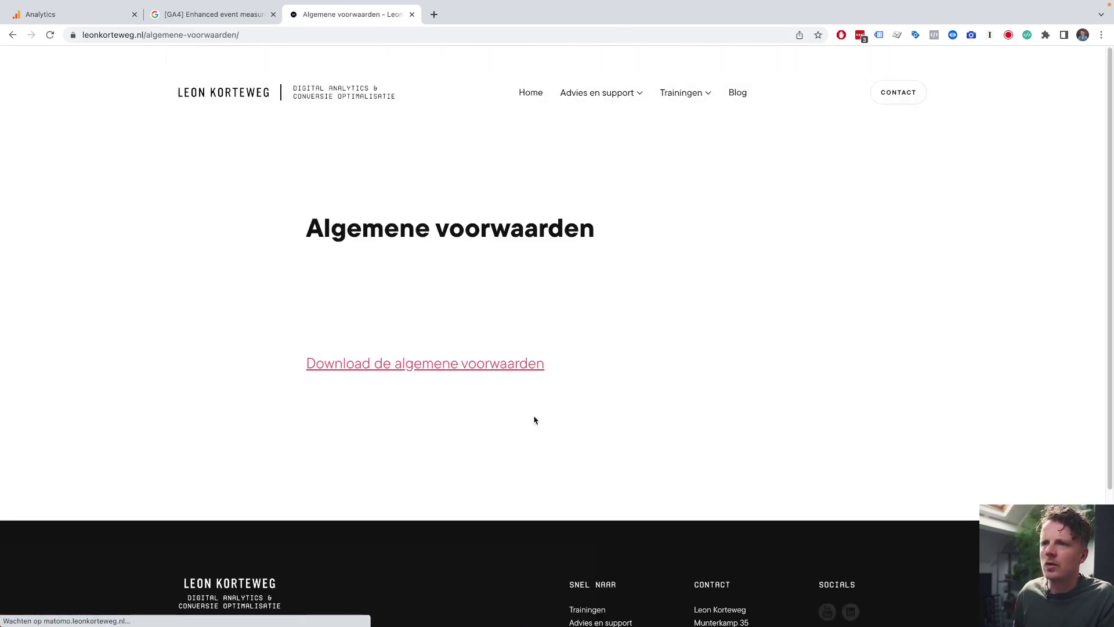
scroll(411, 290, down, 1)
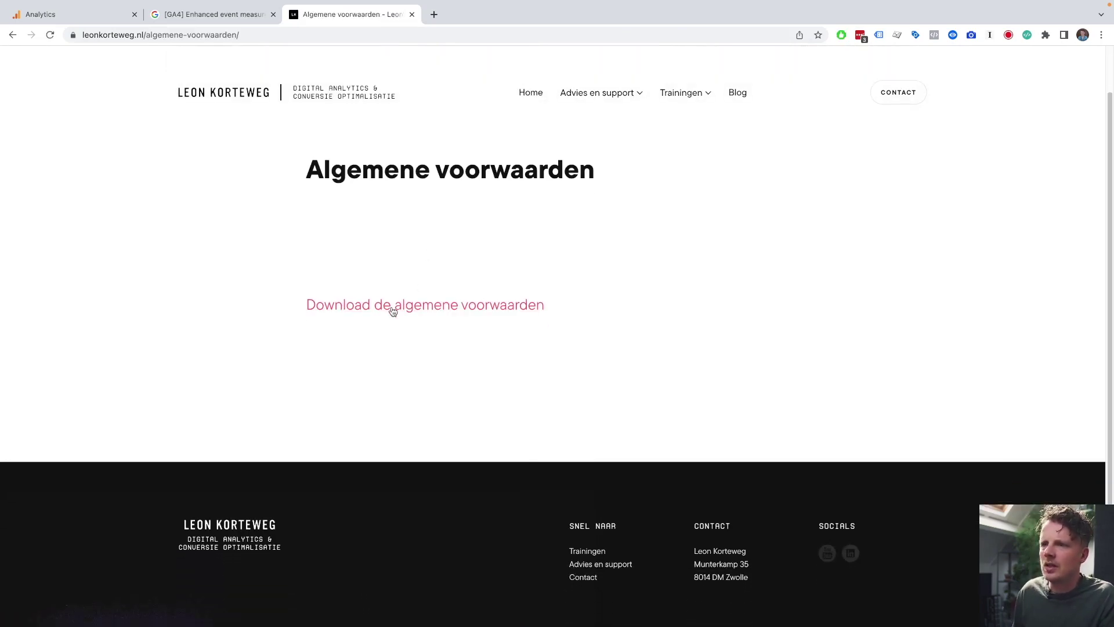
super+click(447, 310)
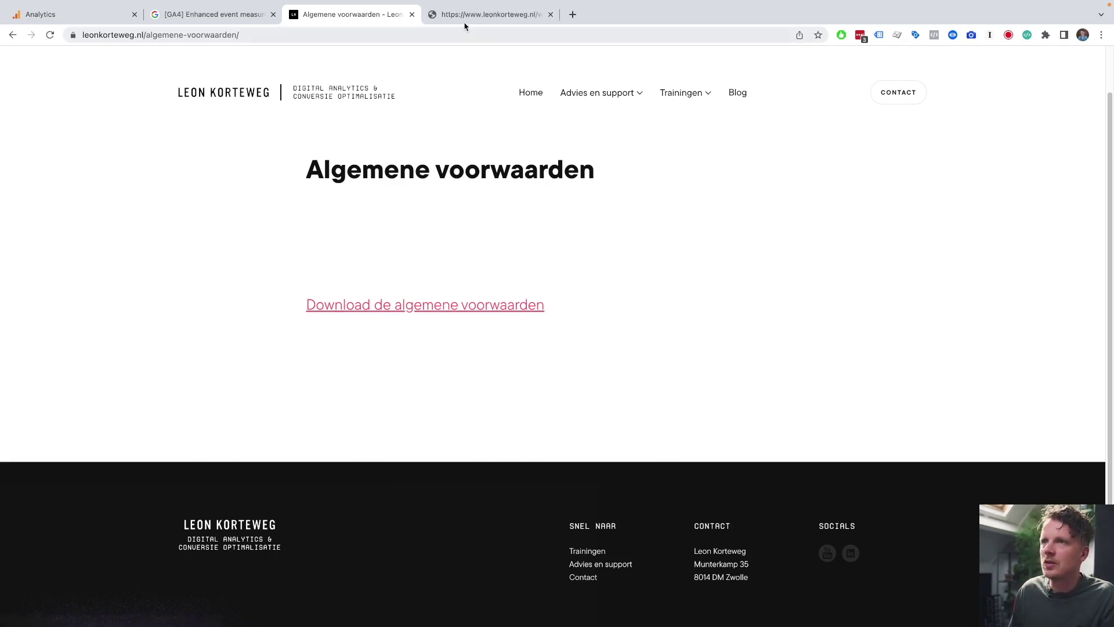
Examine the av.pdf address in its tab, then return to the Analytics exploration.
click(433, 23)
click(277, 26)
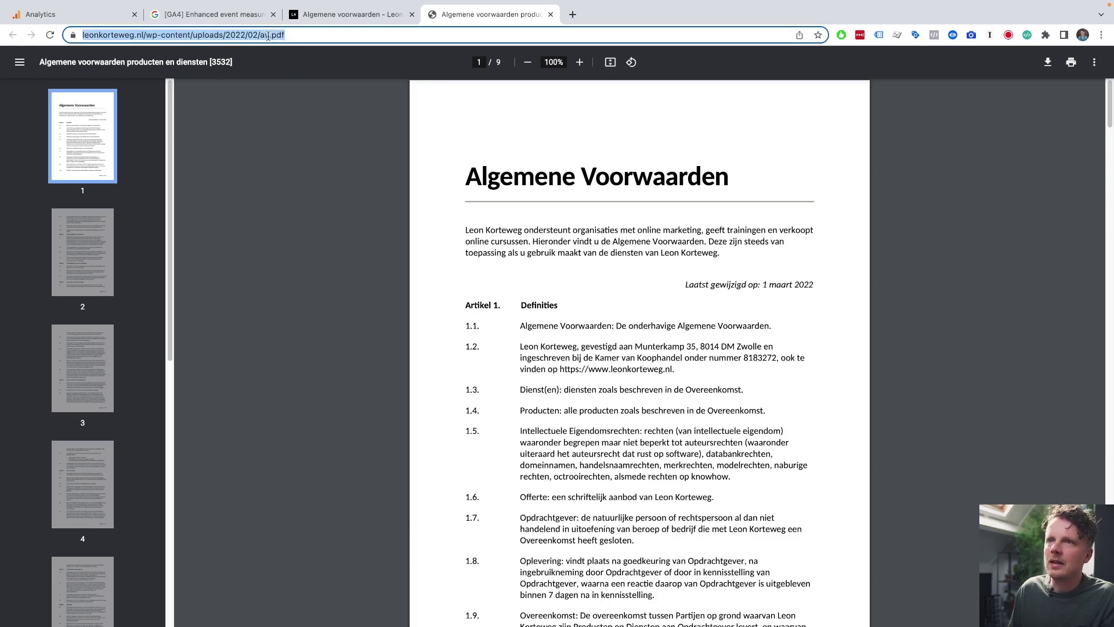
double_click(268, 35)
drag(337, 36, 82, 36)
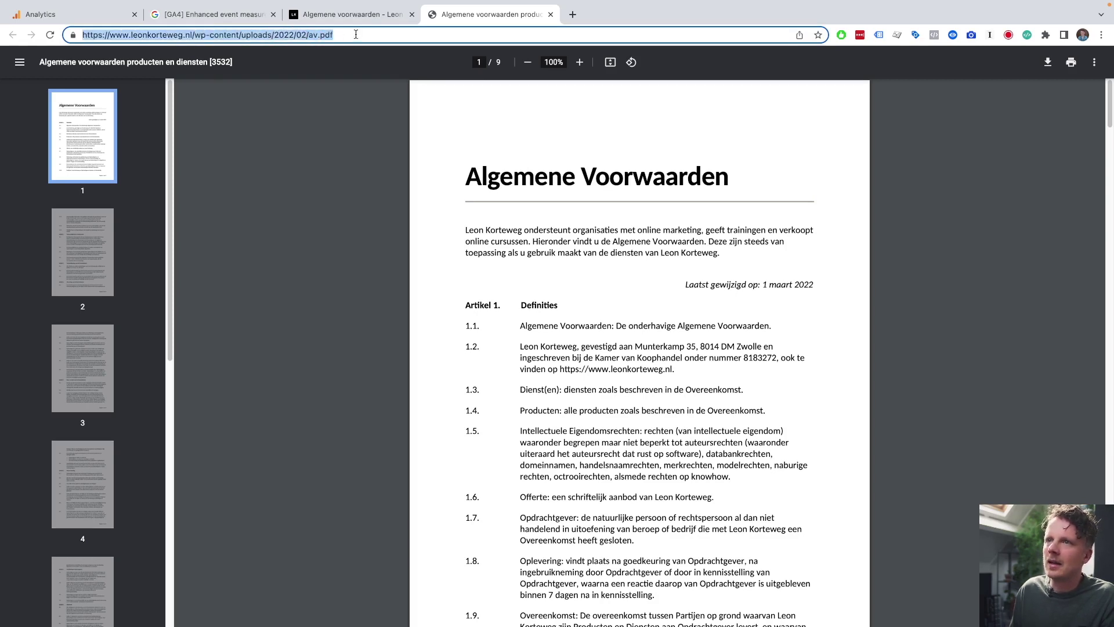
double_click(327, 36)
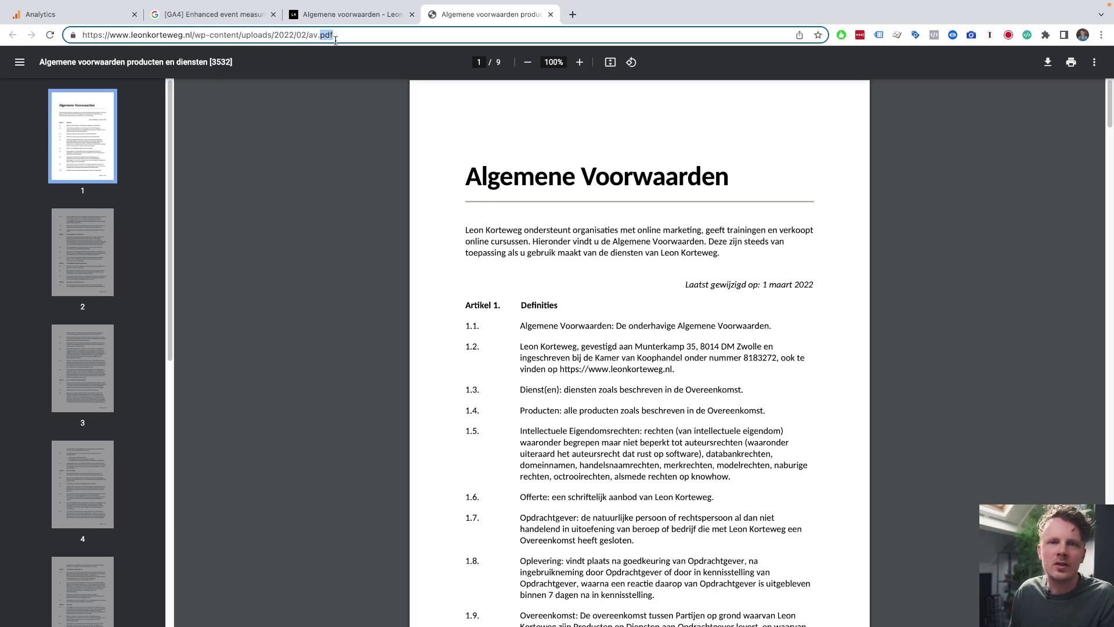
click(351, 14)
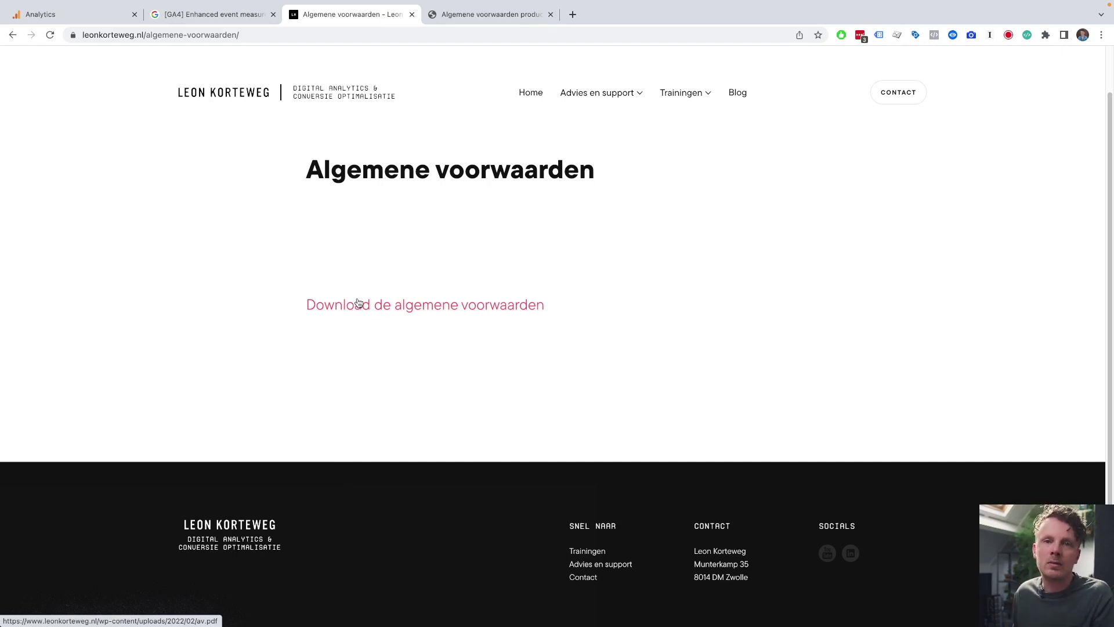
key(ctrl+1)
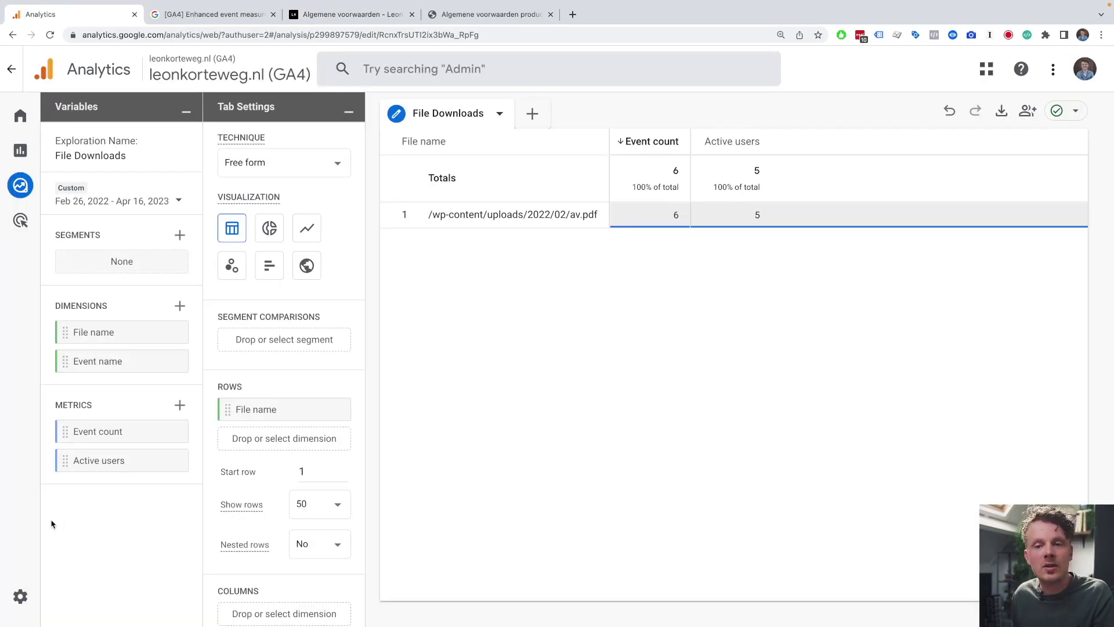
mouse_move(36, 601)
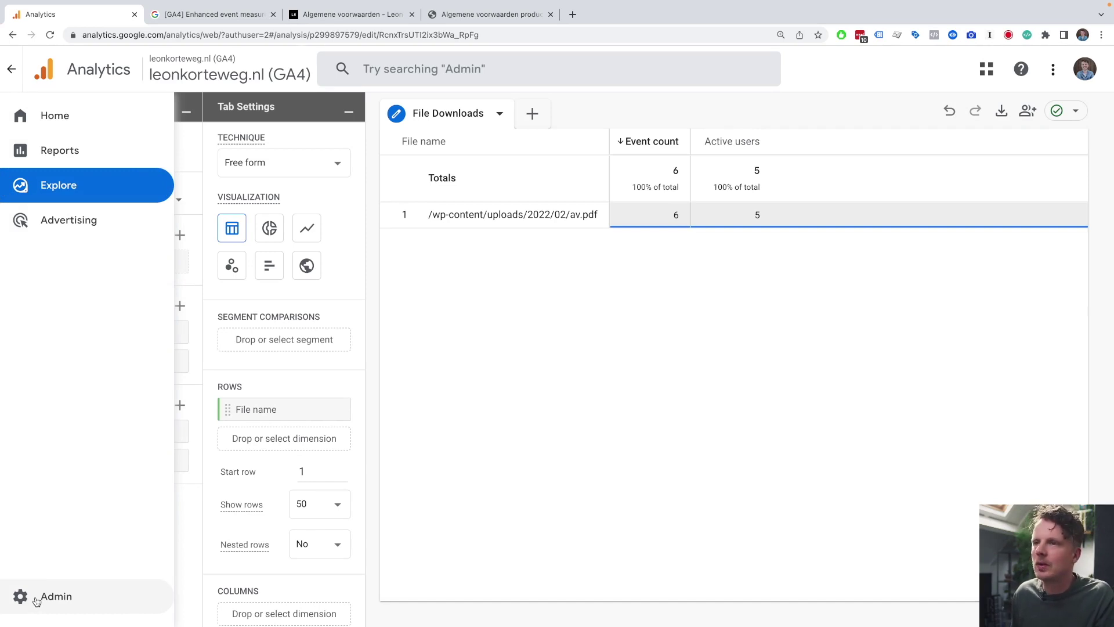
right_click(475, 294)
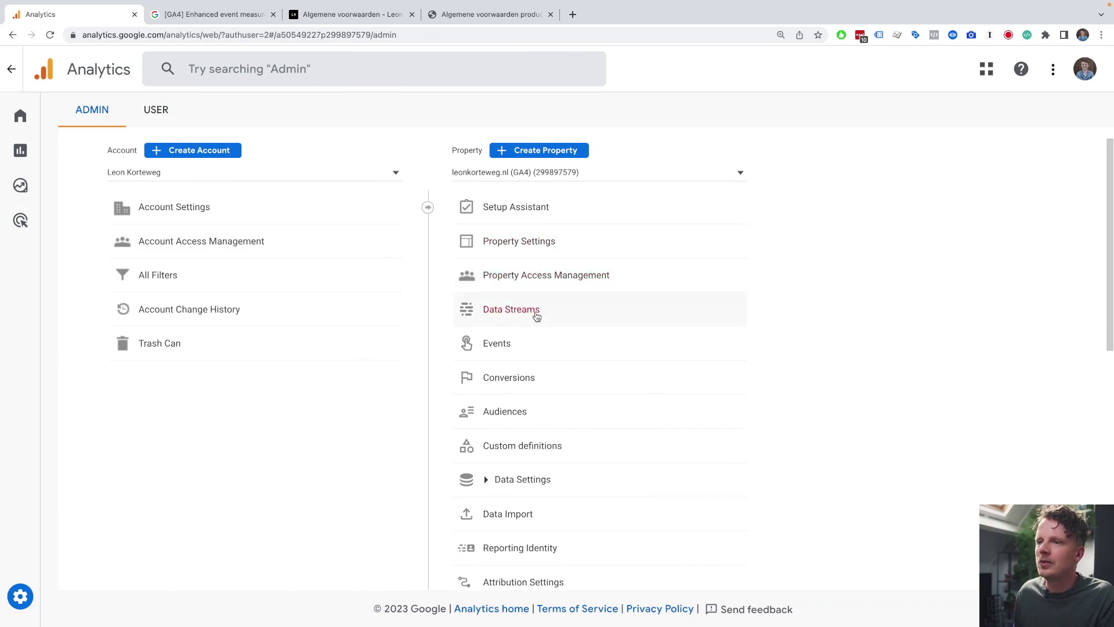
click(537, 314)
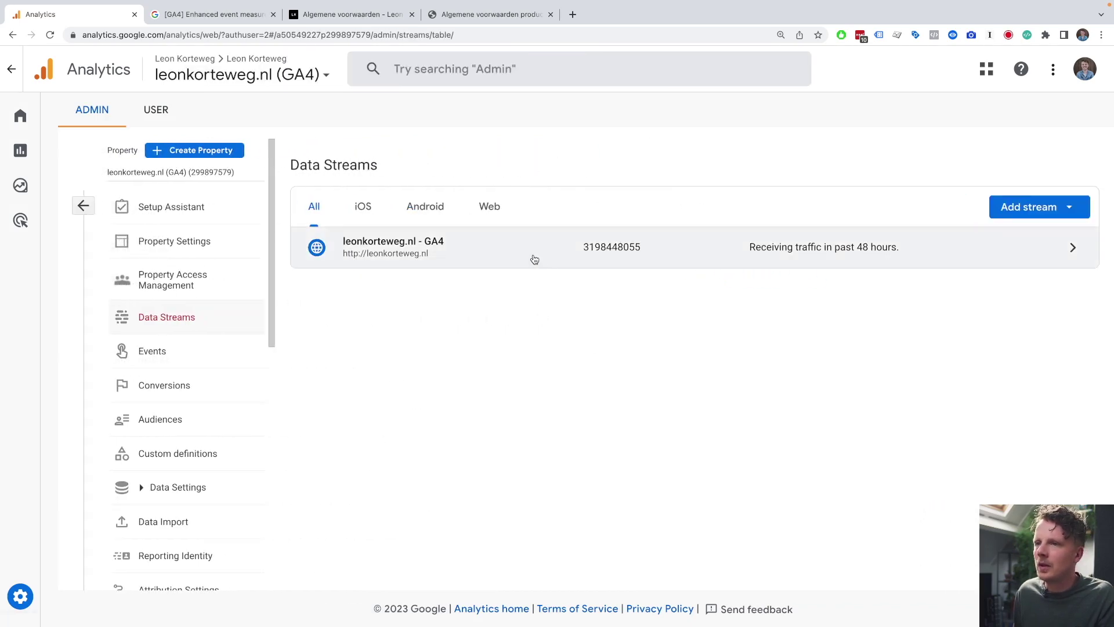
click(533, 261)
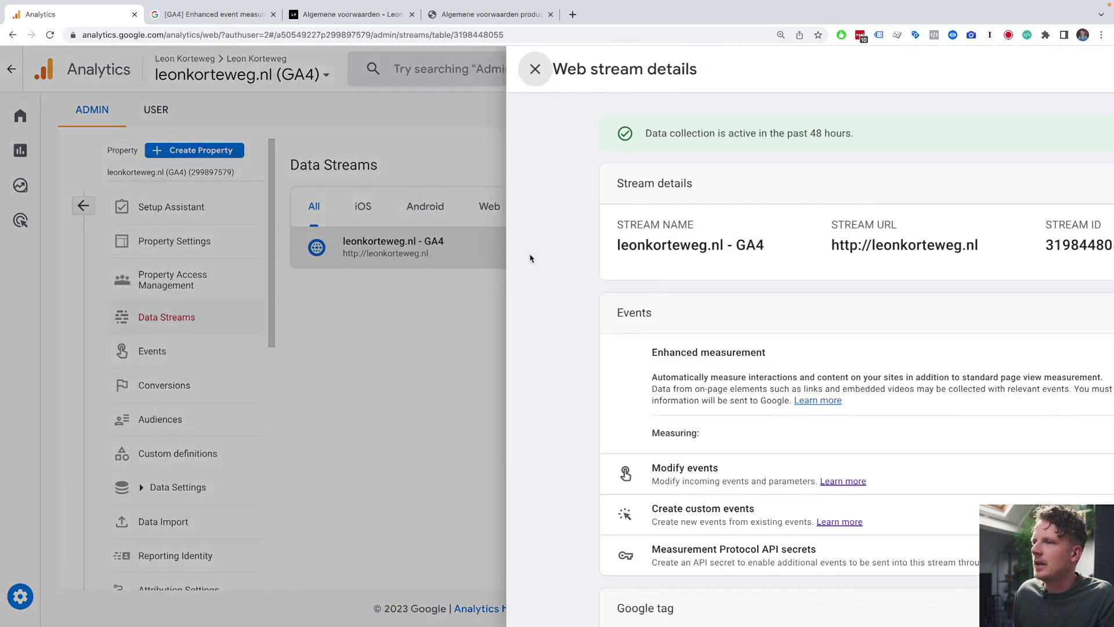
scroll(529, 325, down, 1)
scroll(529, 325, down, 1)
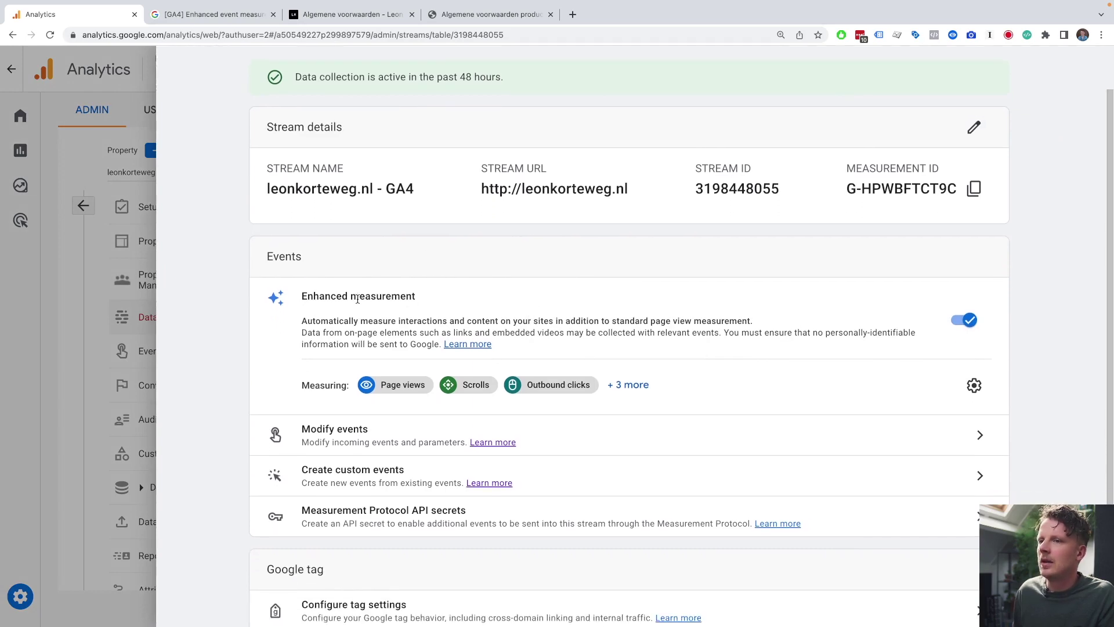
click(975, 385)
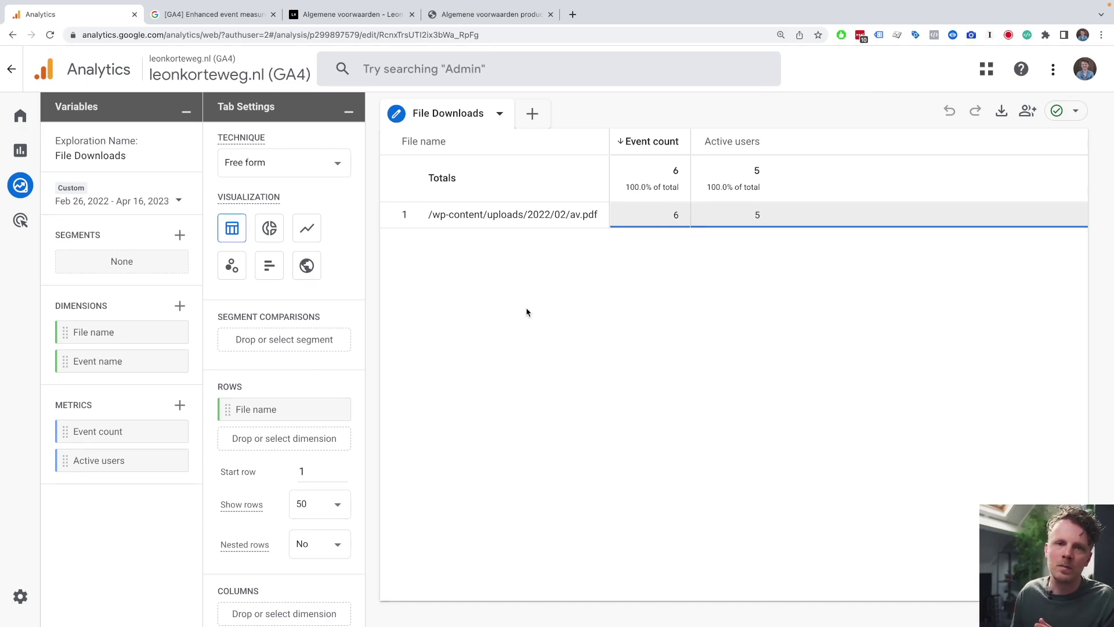
Duplicate the File Downloads tab as a line chart without the File name breakdown.
click(499, 113)
click(528, 184)
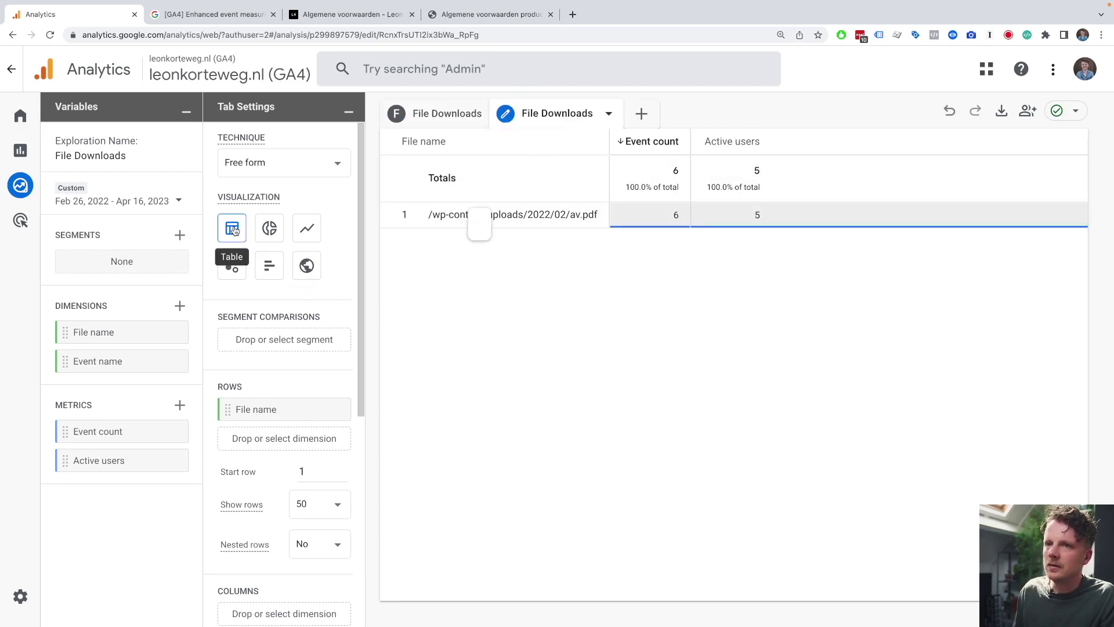
click(306, 228)
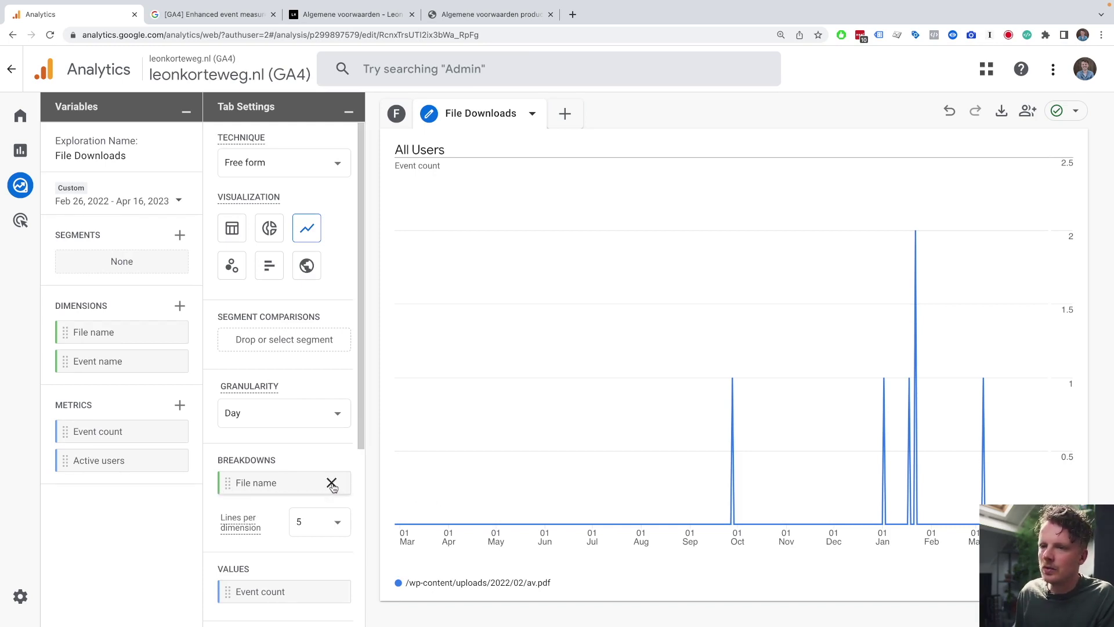
click(332, 484)
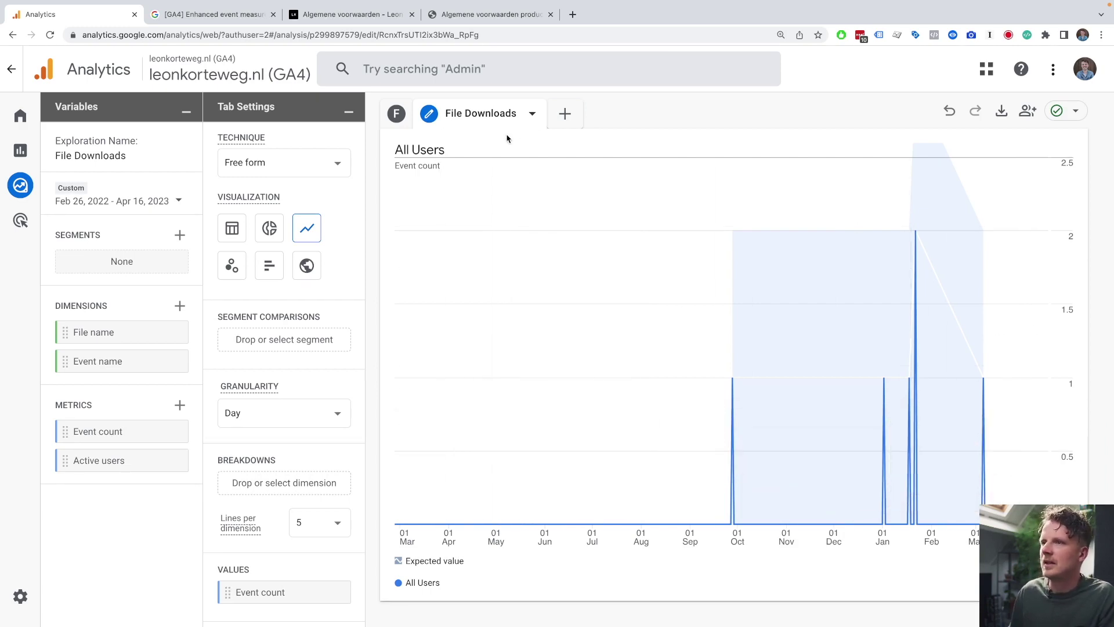
Rename the new tab to Timeline and go back to the File Downloads tab.
triple_click(496, 113)
text(Tim)
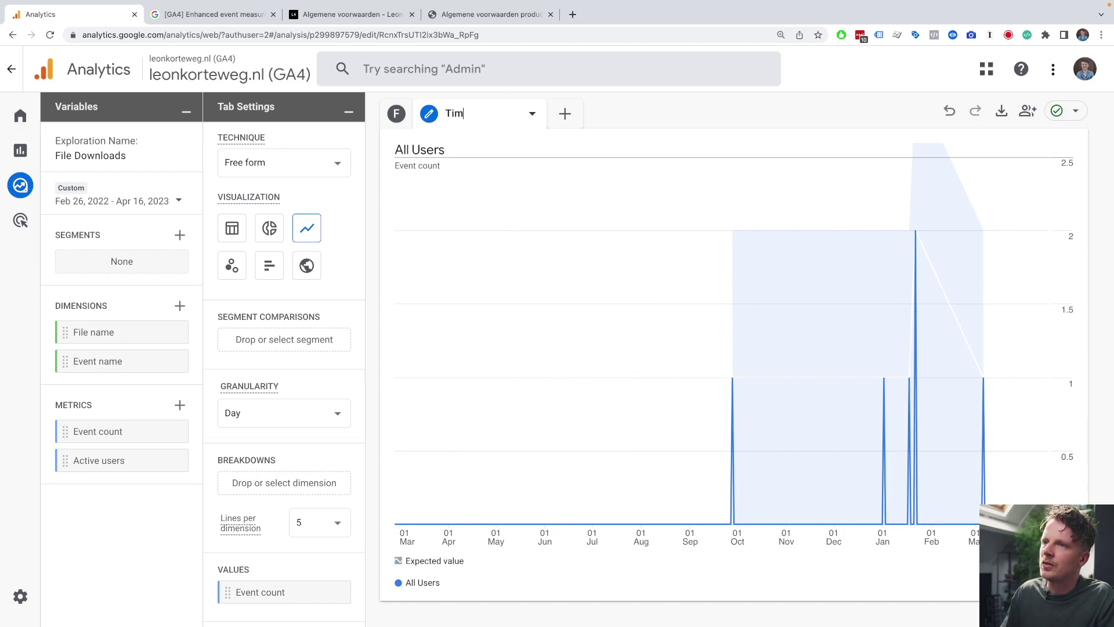
text(eline)
key(Return)
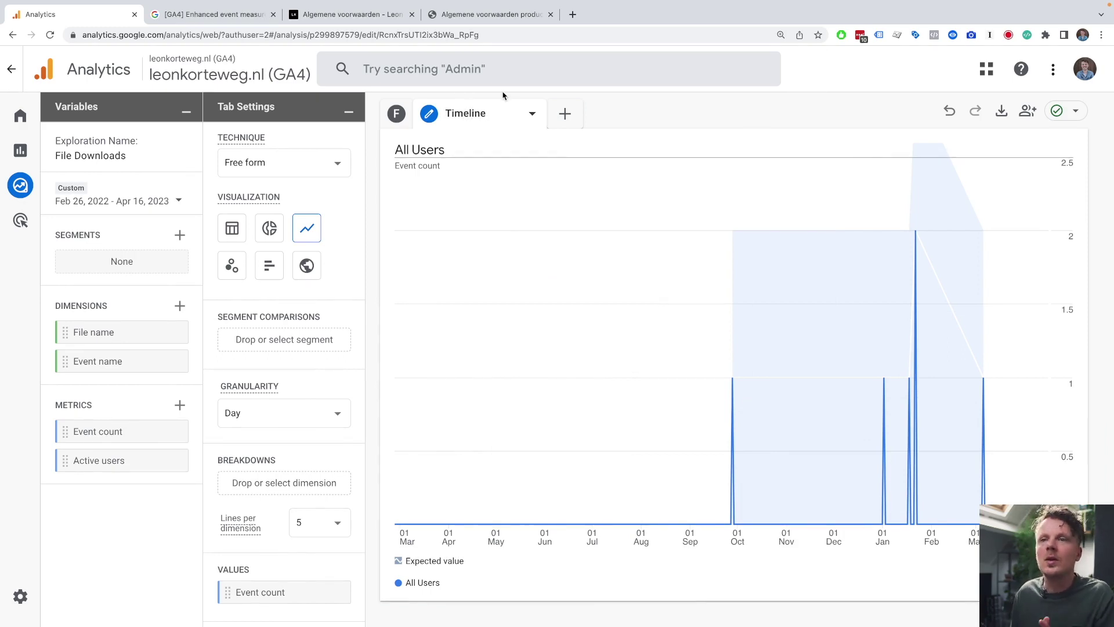
click(398, 113)
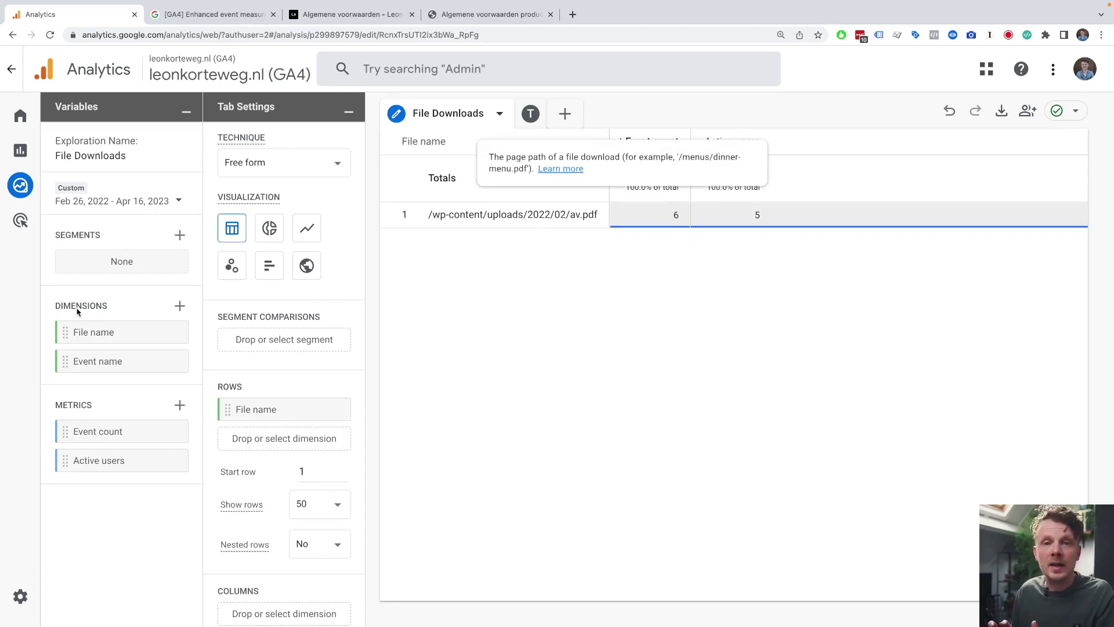
Import the Page path and screen class dimension into the File Downloads exploration.
click(180, 306)
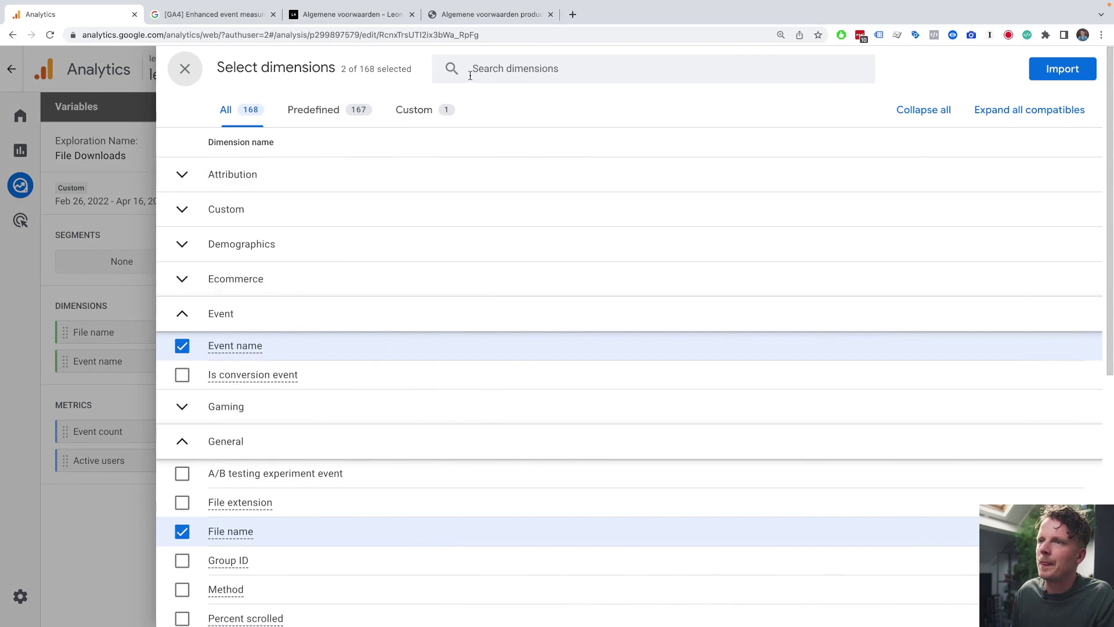
click(483, 69)
text(page path)
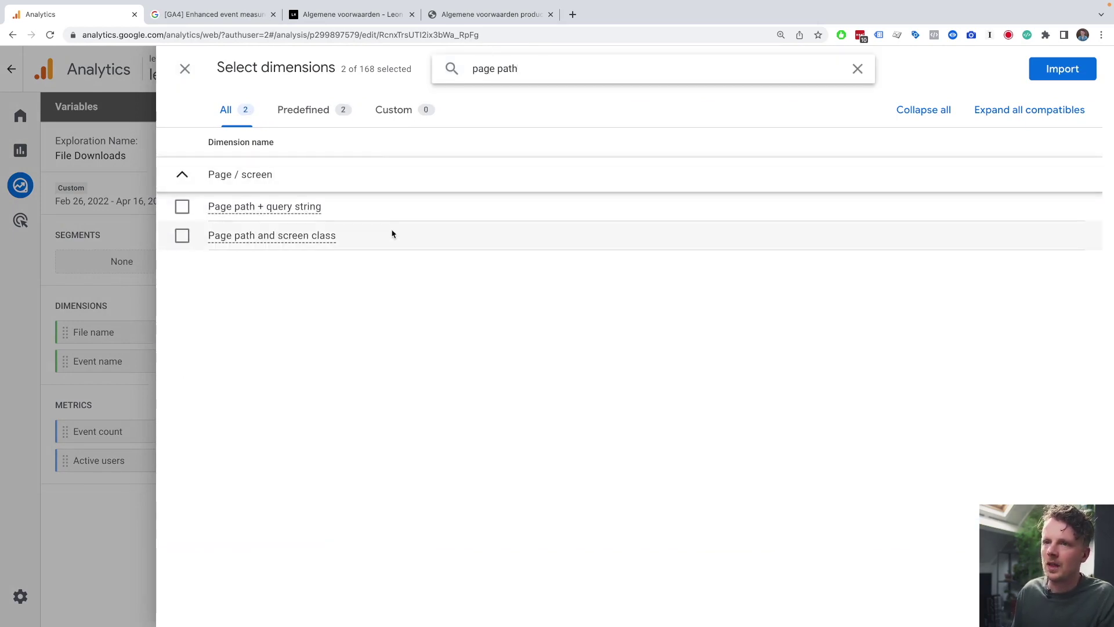
click(184, 236)
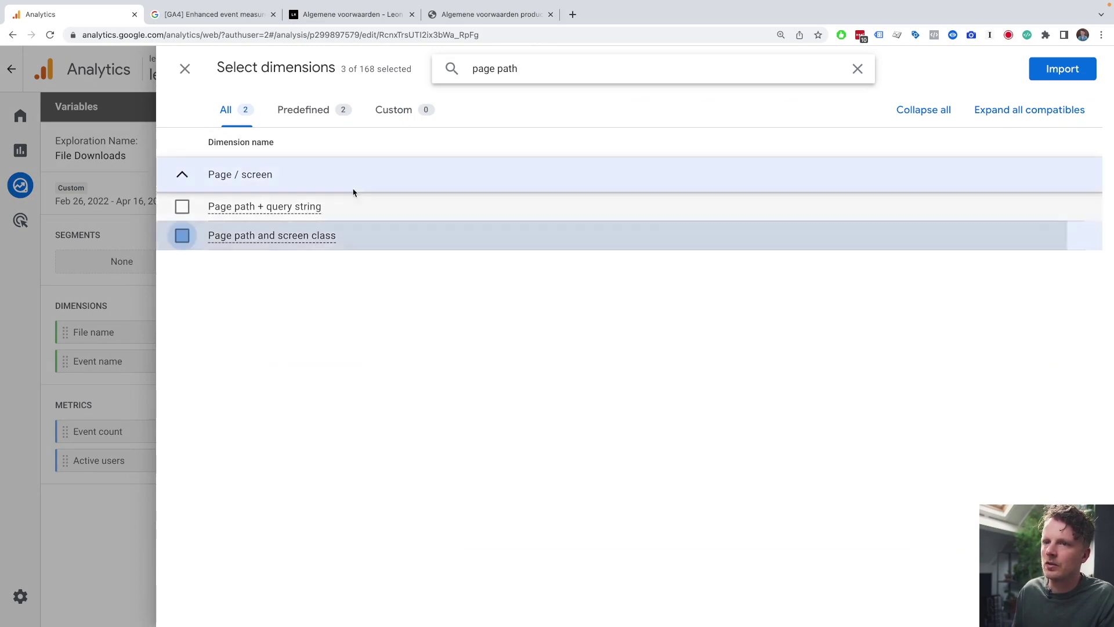
click(1038, 78)
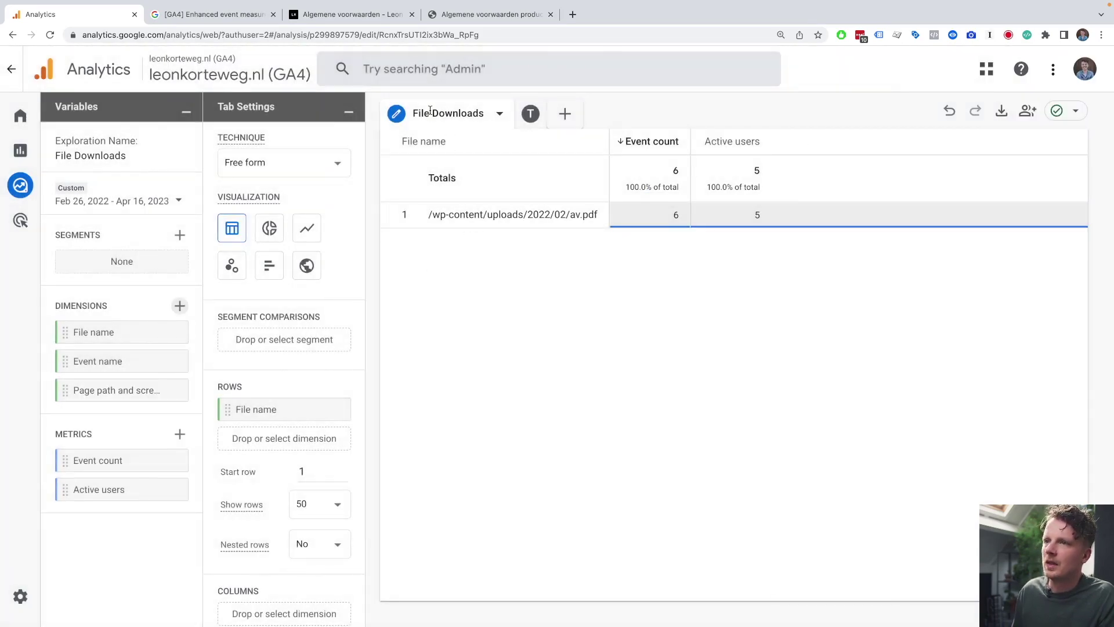
click(499, 116)
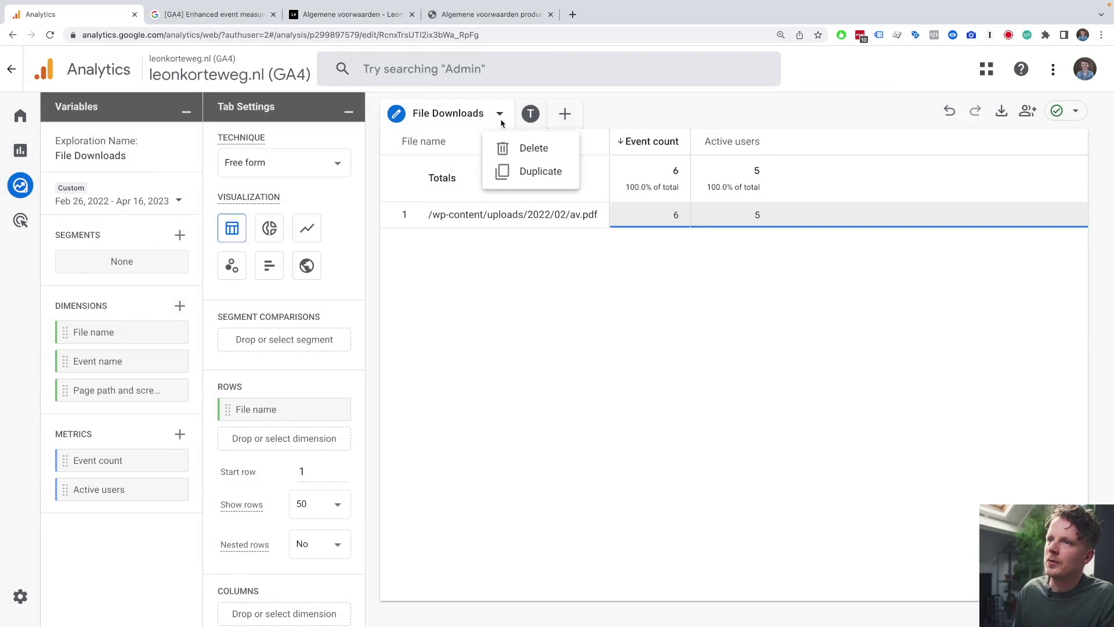
Duplicate the tab as 'Per page' with Page path and screen class as the first row dimension.
click(530, 173)
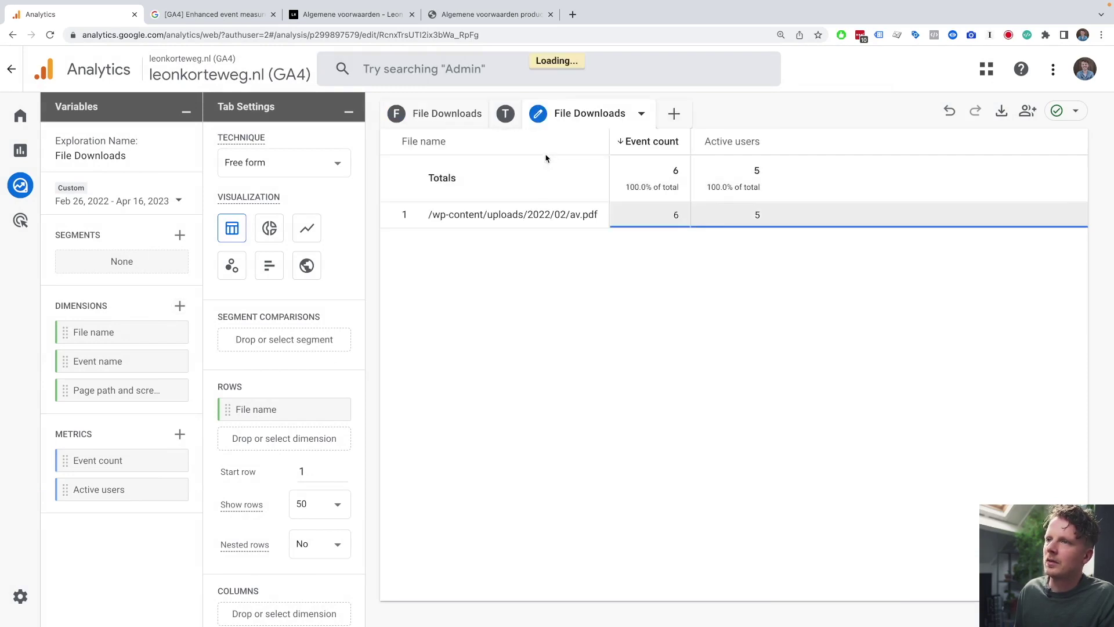
click(566, 115)
drag(550, 113, 479, 114)
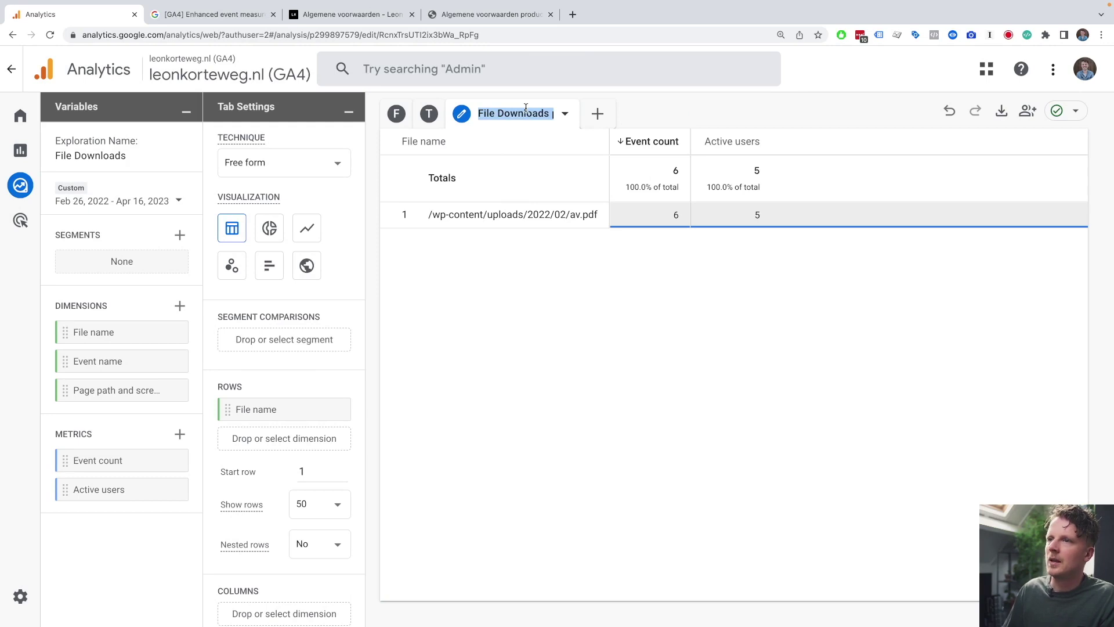
text(Per page)
key(Return)
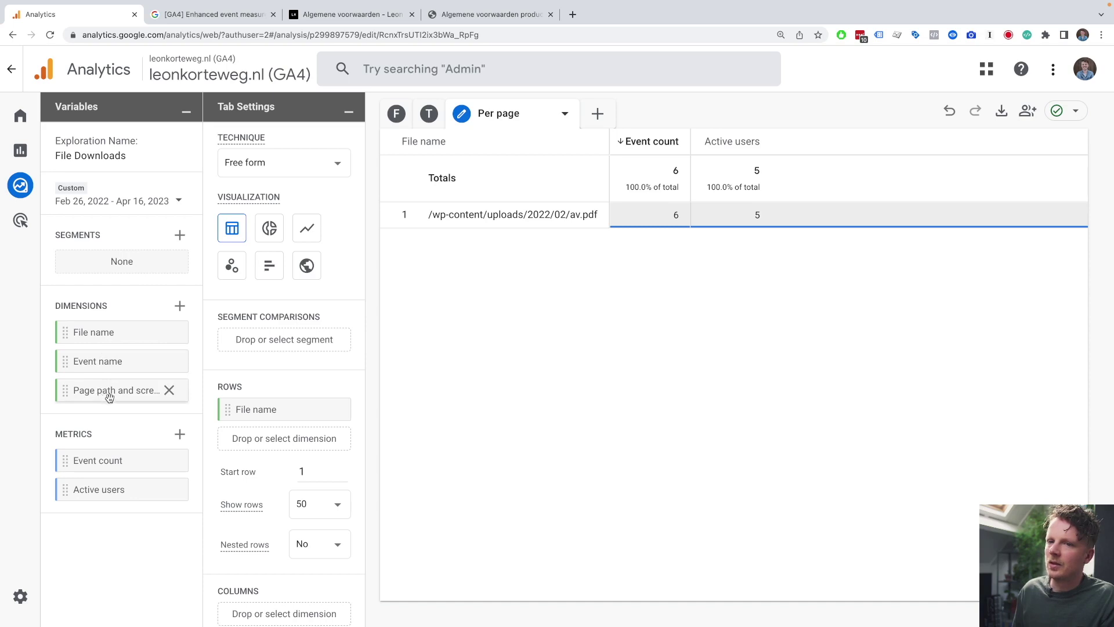
drag(111, 393, 325, 406)
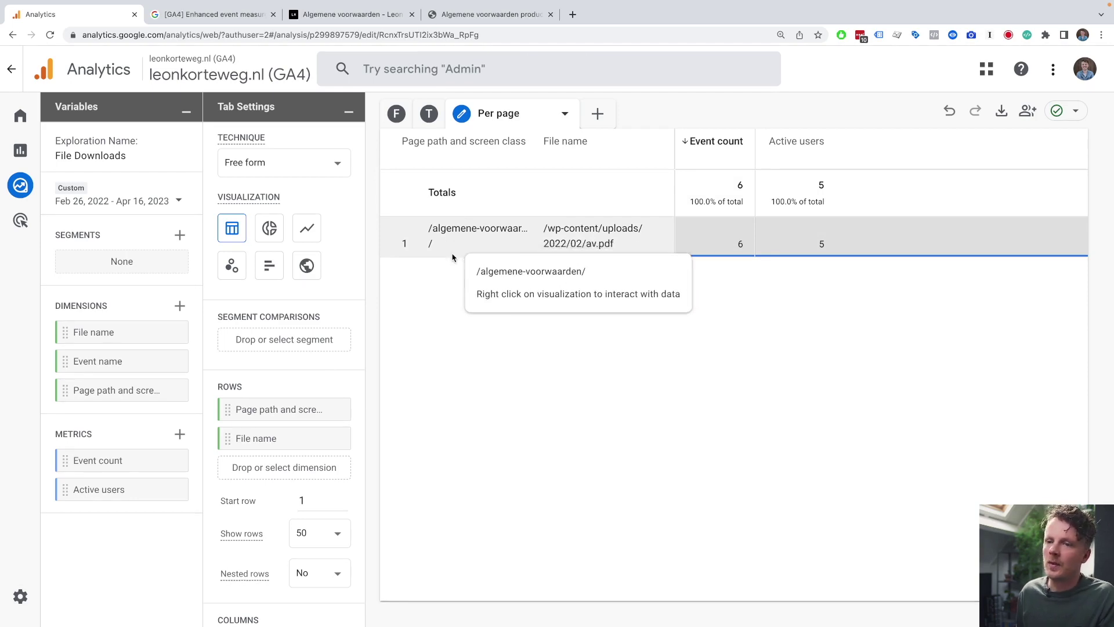
Set Nested rows to Yes on the Per page table, then return to File Downloads.
scroll(243, 371, down, 3)
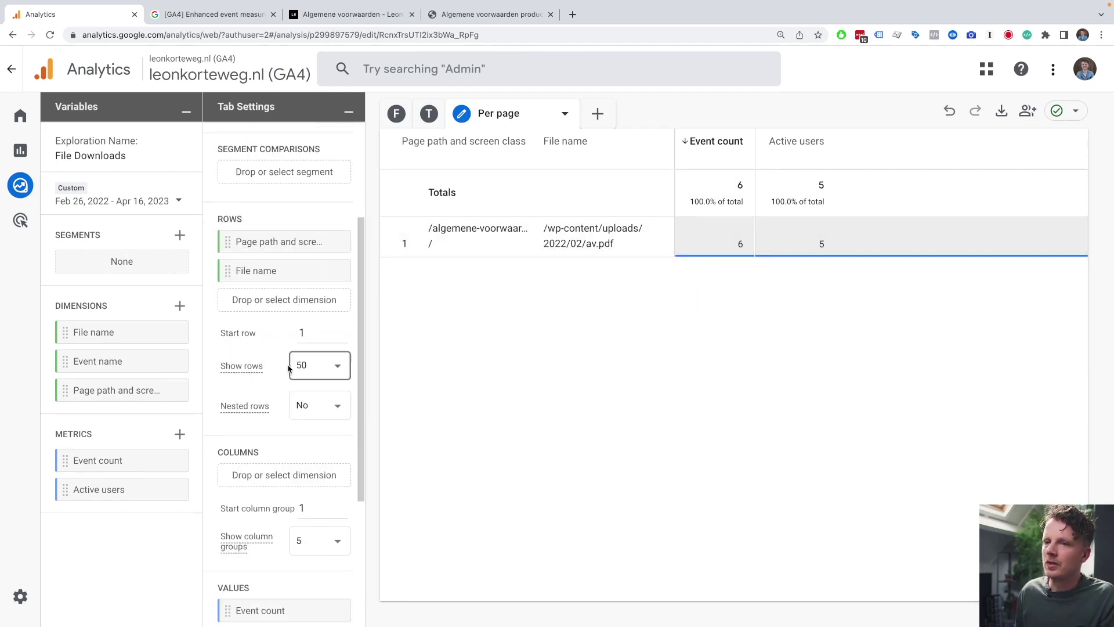
click(318, 405)
click(320, 433)
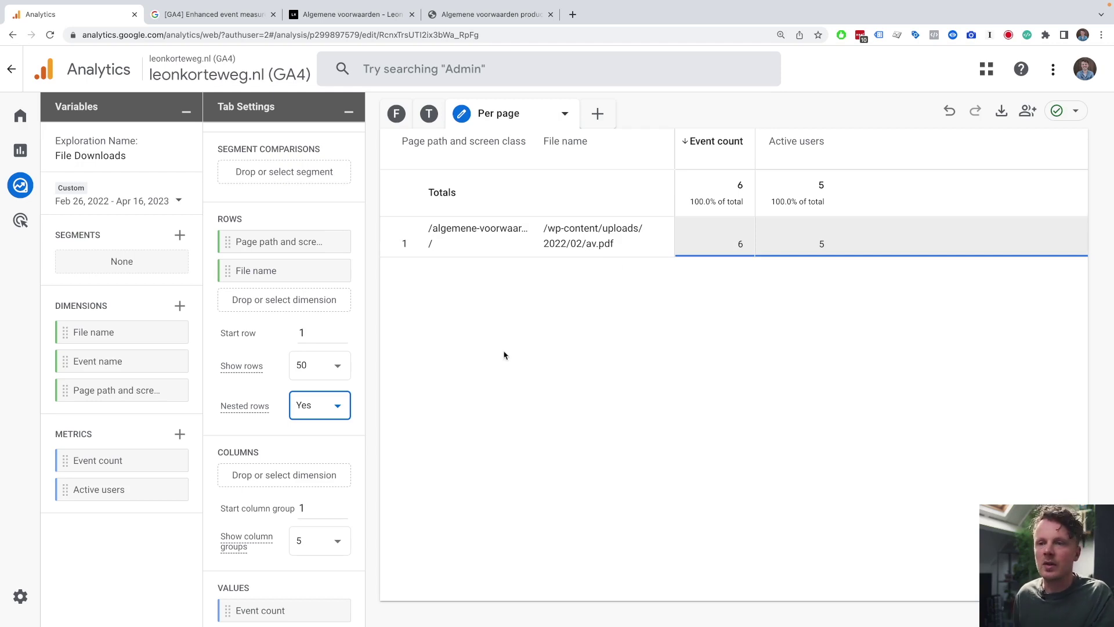
drag(360, 388, 383, 302)
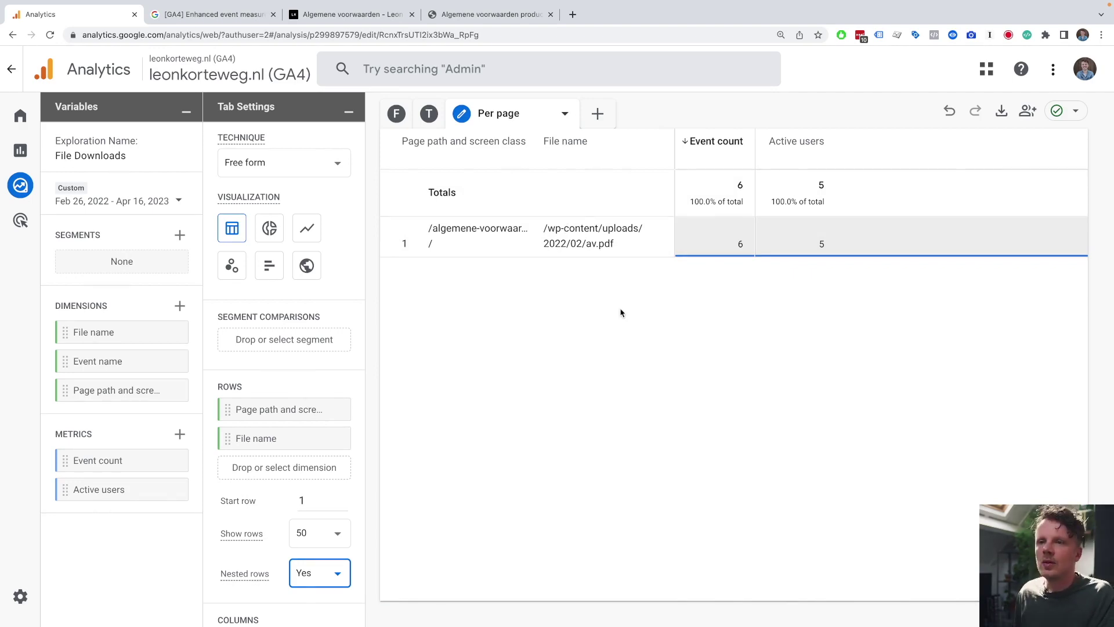
click(396, 113)
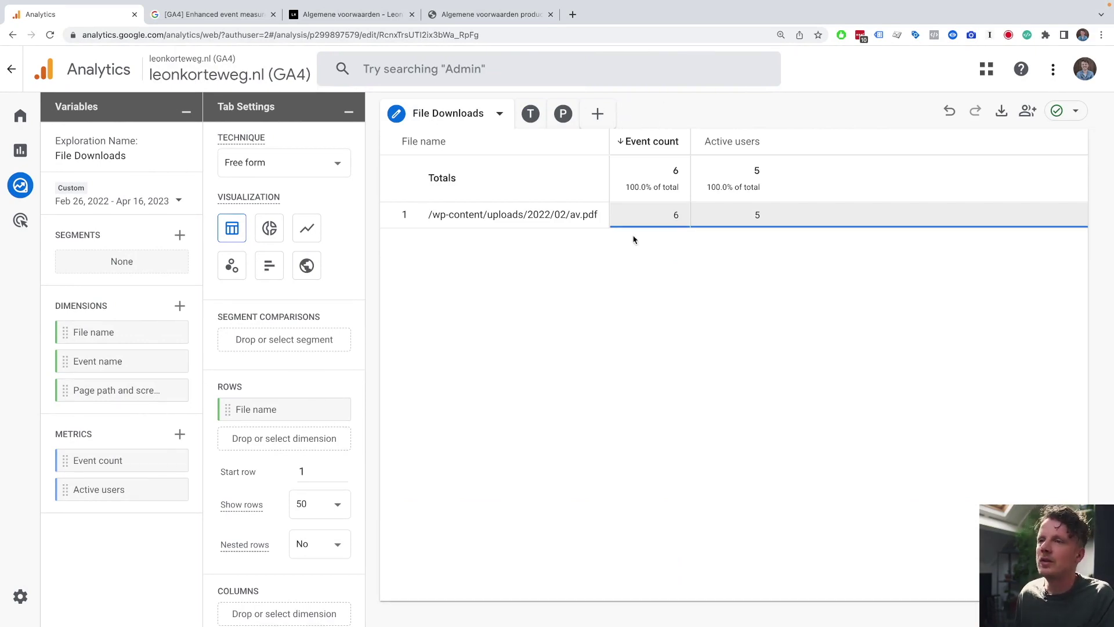
Import the File extension dimension into the exploration.
click(180, 307)
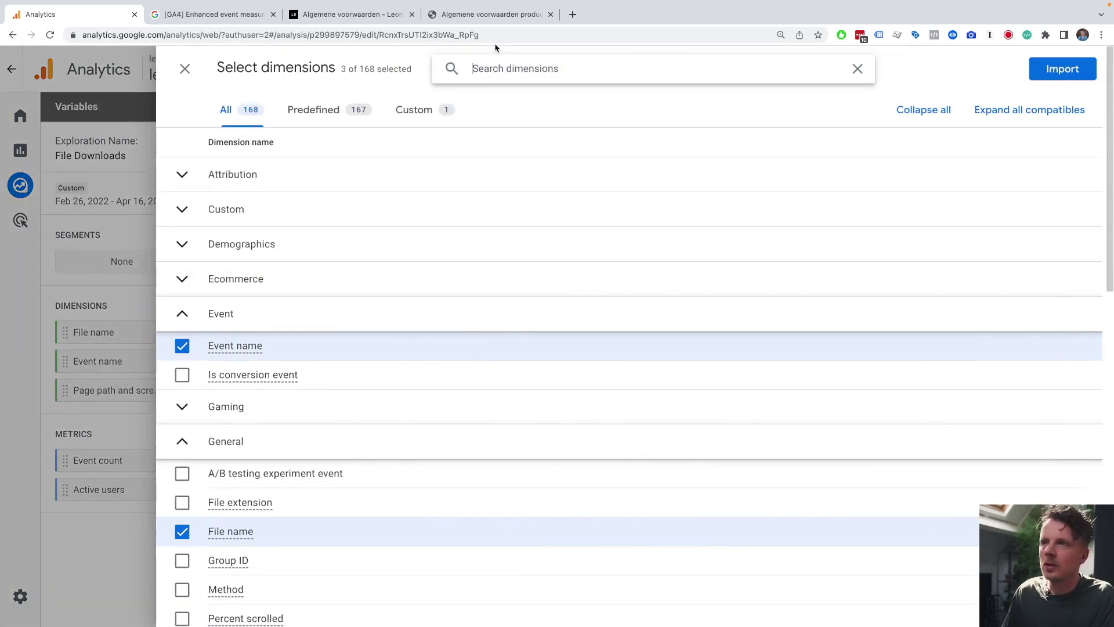
text(exten)
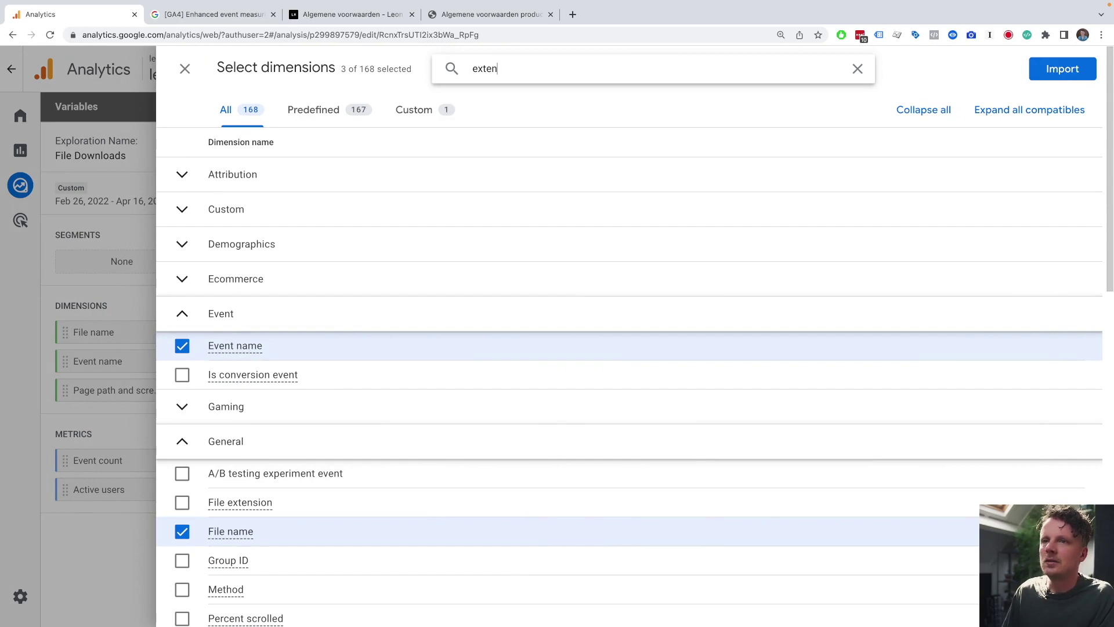
text(sion)
click(293, 215)
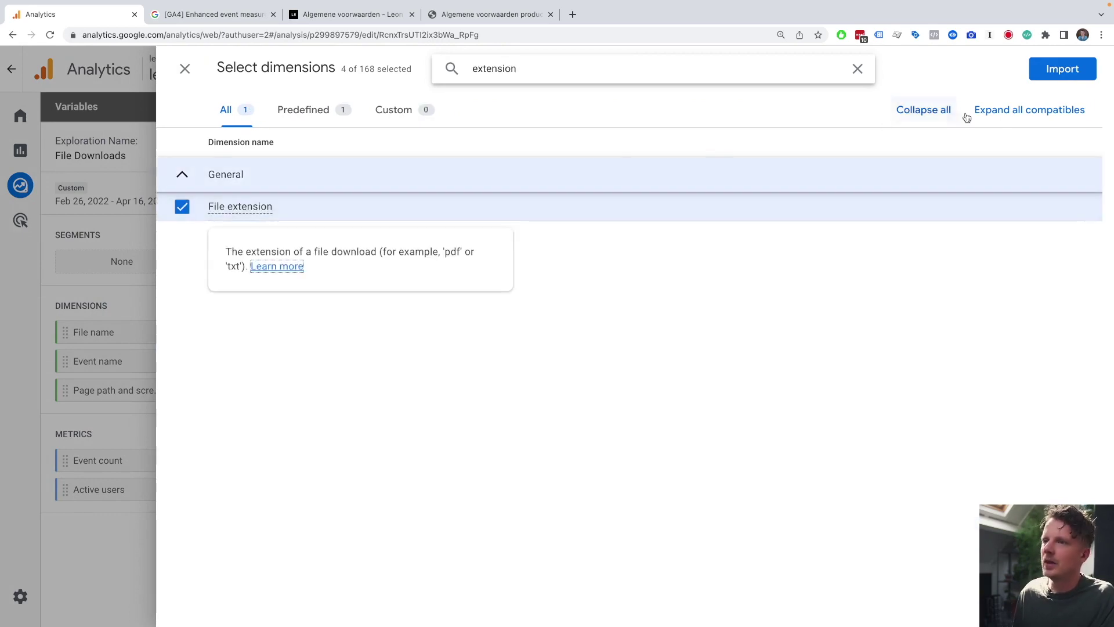
click(1057, 70)
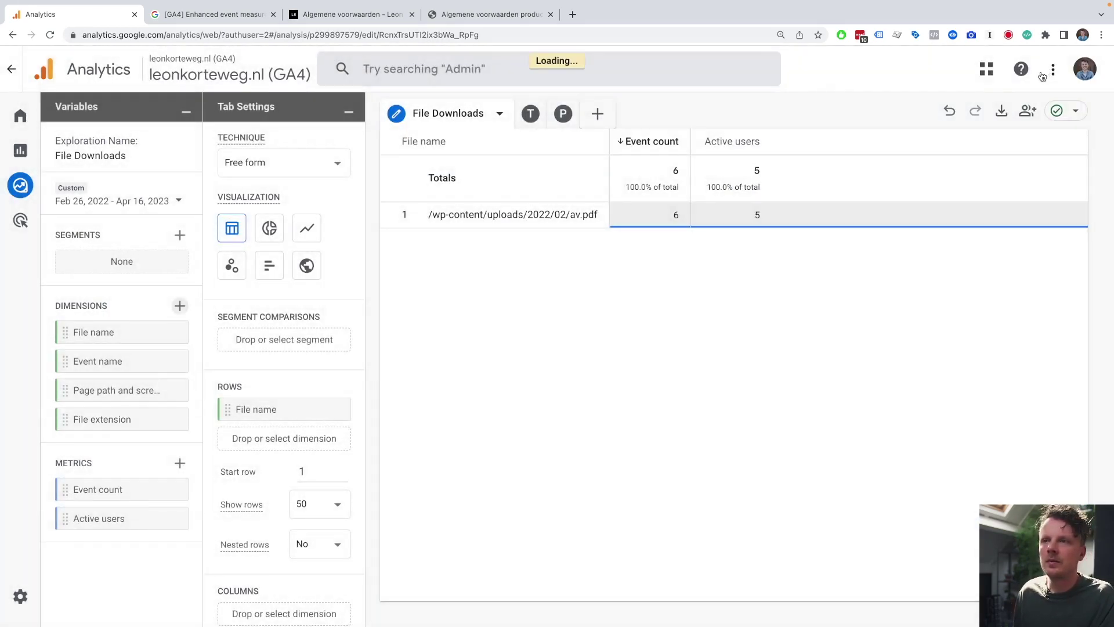
Duplicate the File Downloads tab and replace File name with File extension in its rows.
click(499, 115)
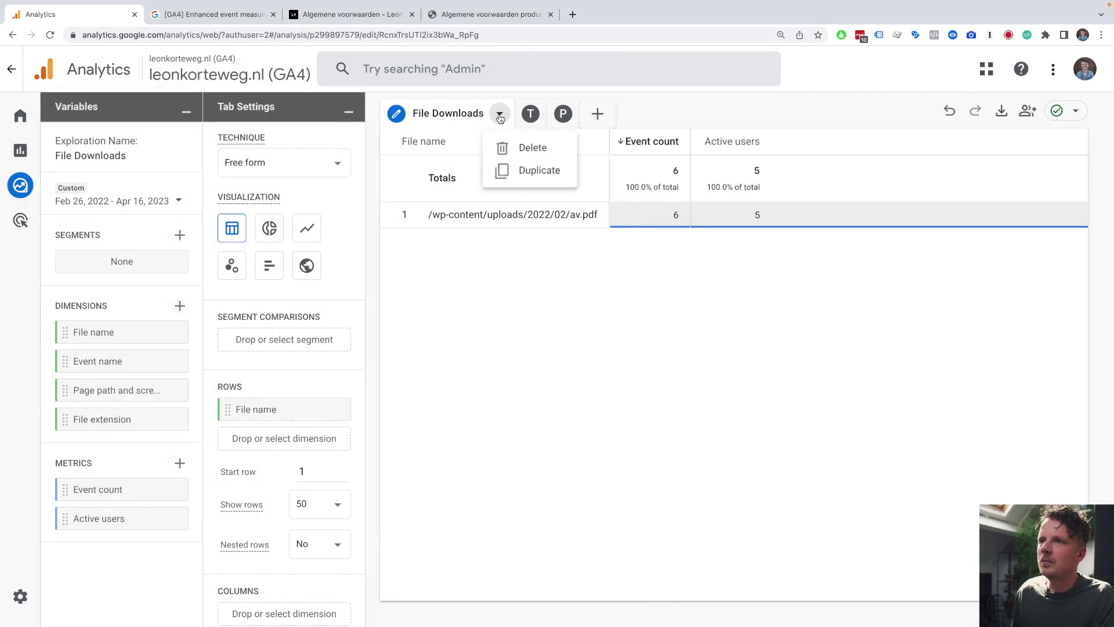
click(534, 175)
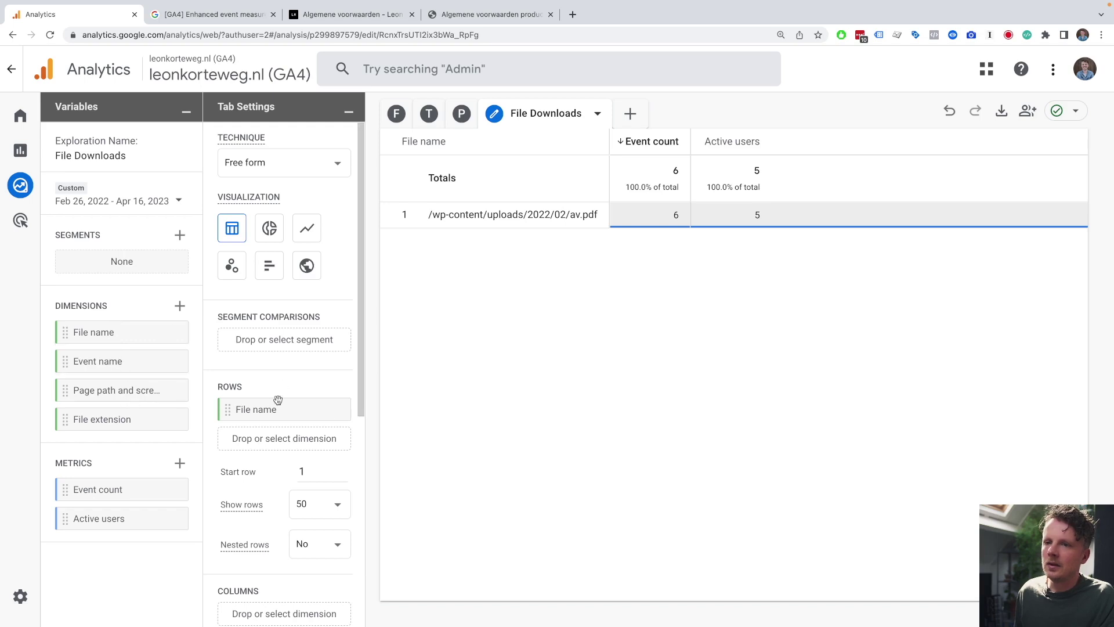
click(331, 410)
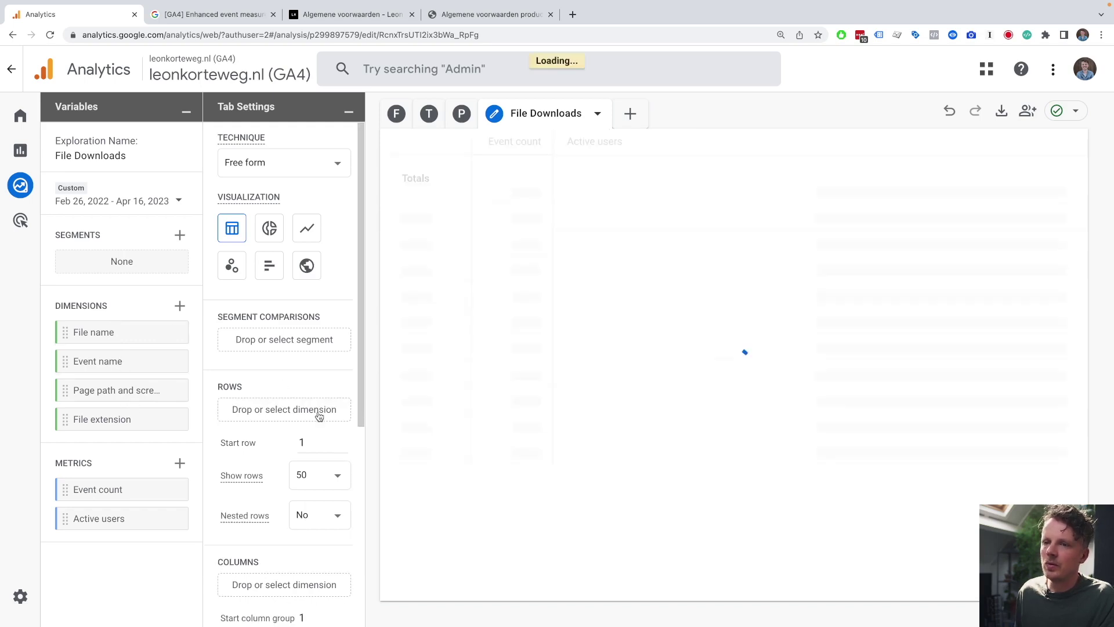
click(321, 413)
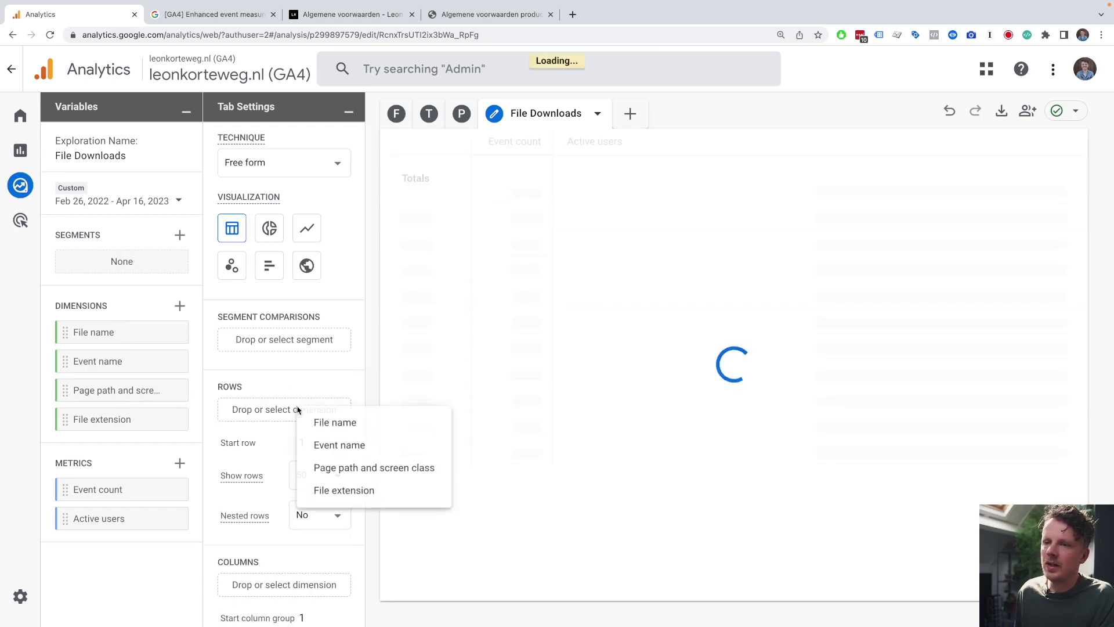
click(331, 498)
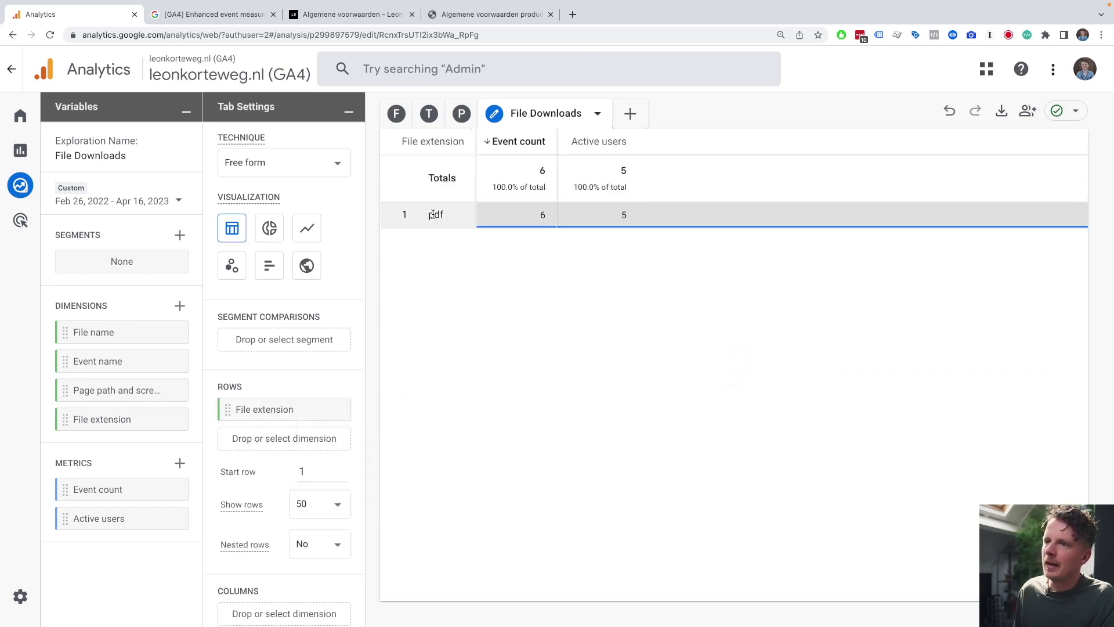
double_click(435, 214)
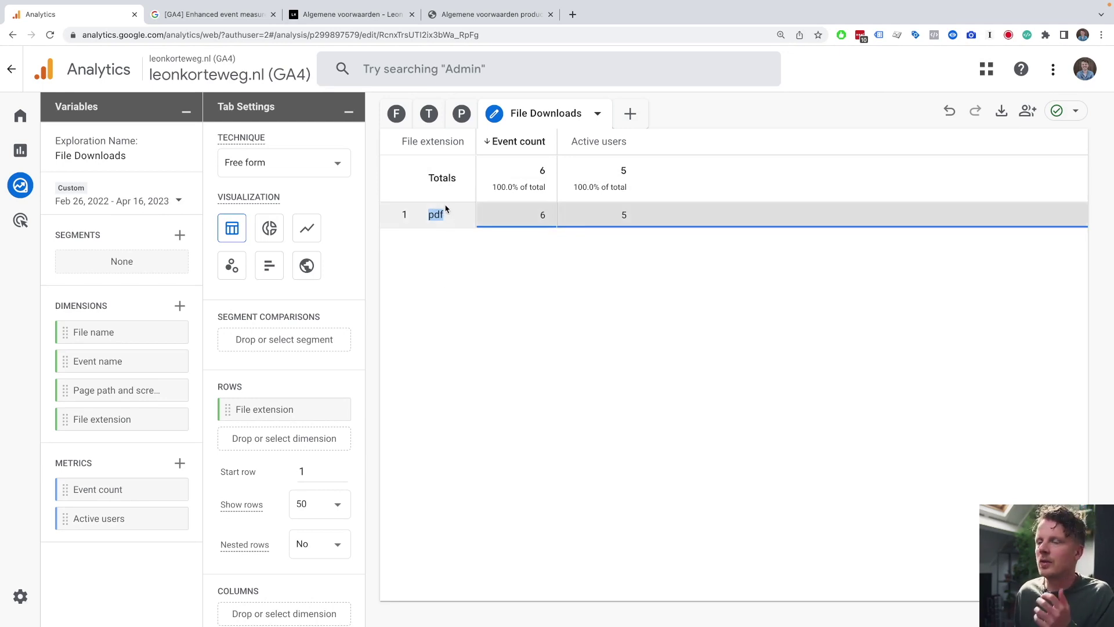
Display the file-extension breakdown as a donut chart.
click(458, 284)
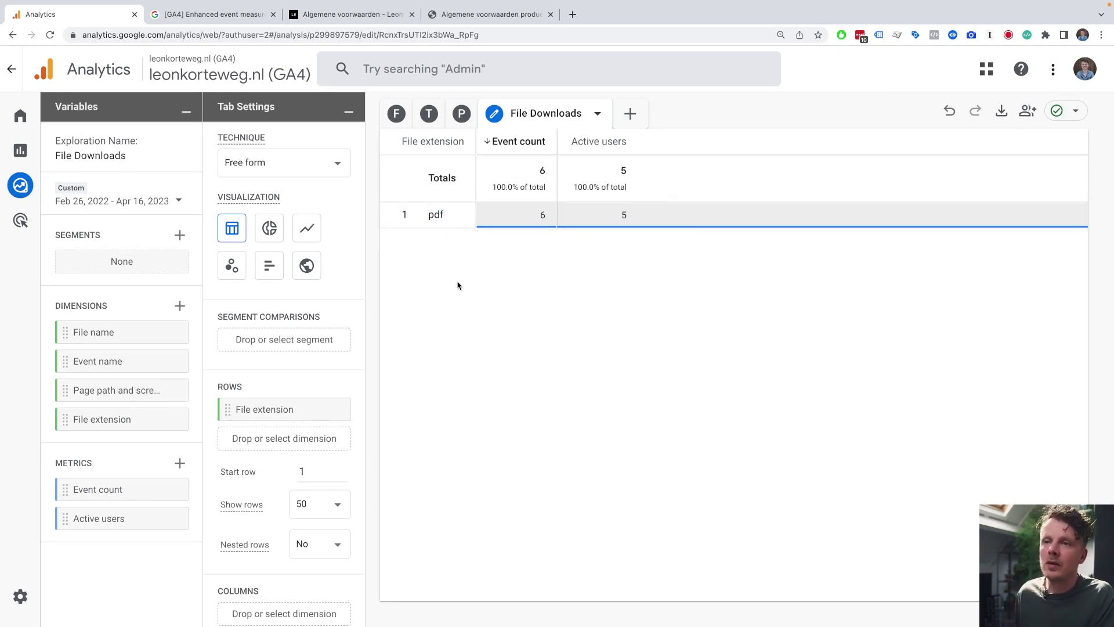
click(277, 226)
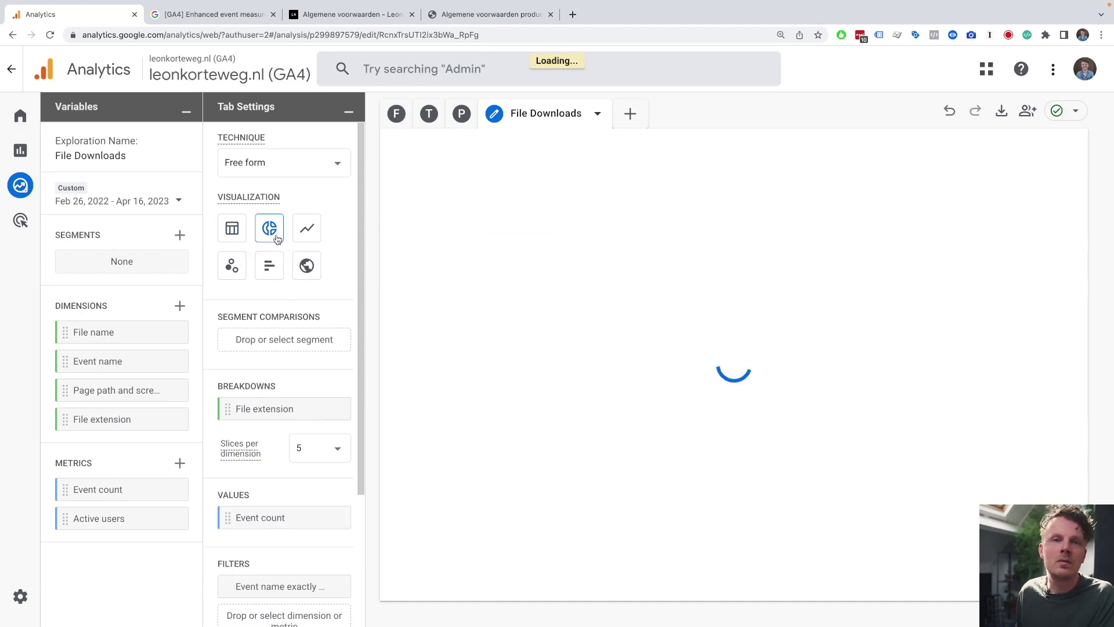
click(270, 265)
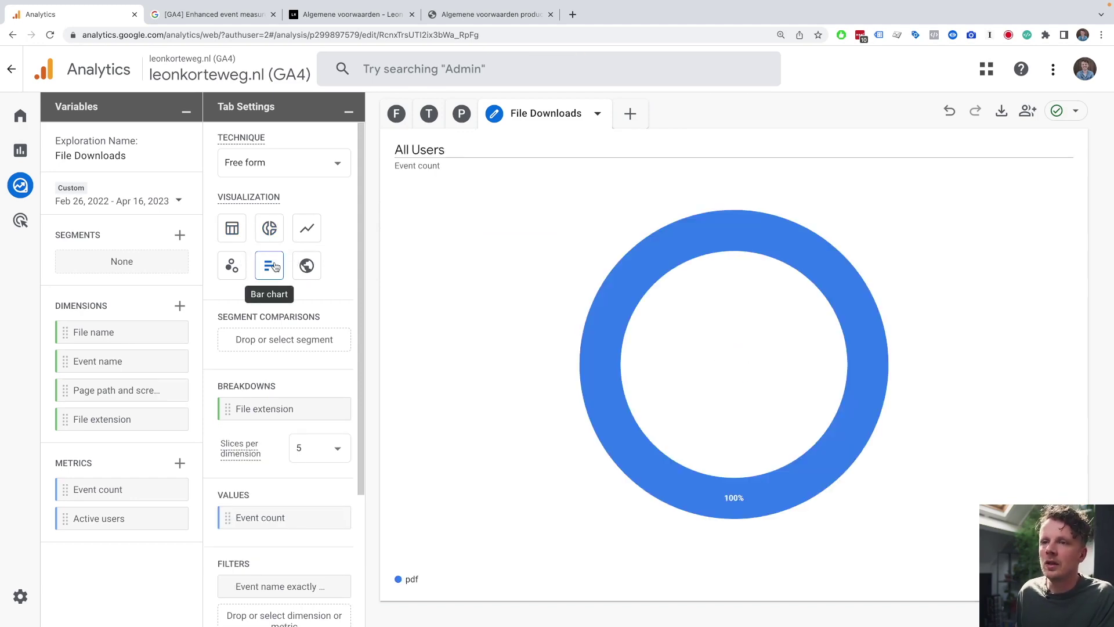
click(270, 232)
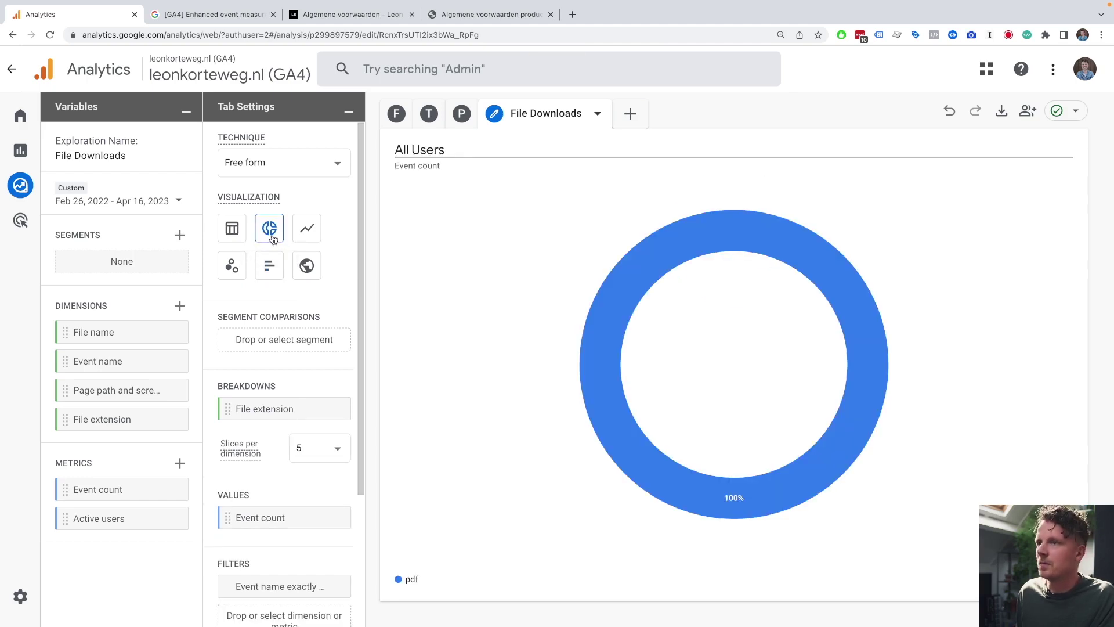
Rename the donut chart tab to 'Extensions' and go back to File Downloads.
click(559, 114)
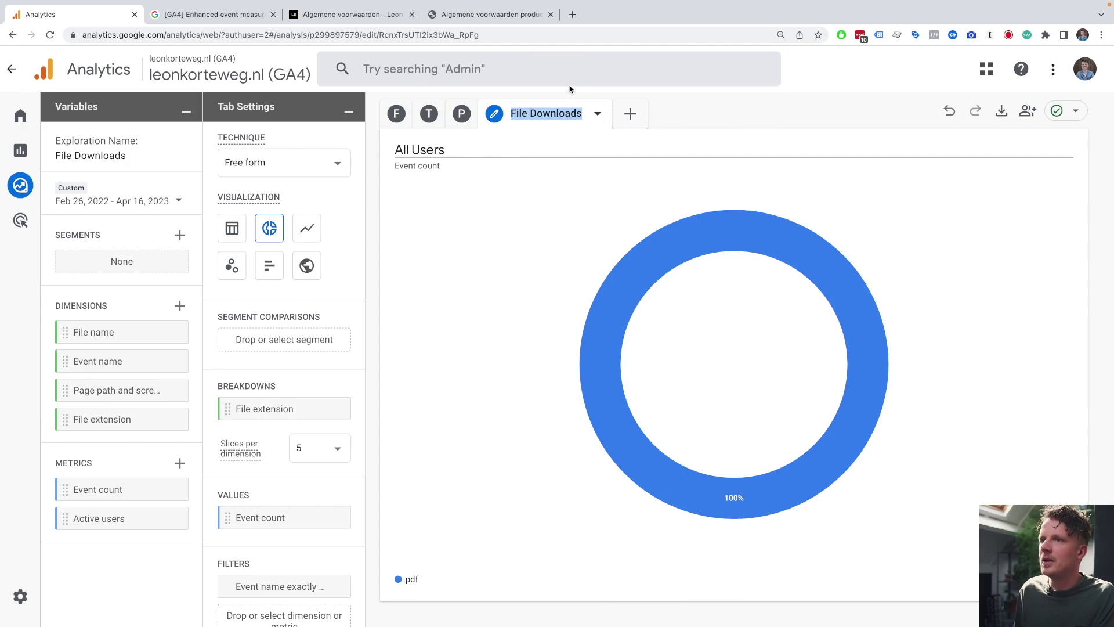
text(Extension)
key(Return)
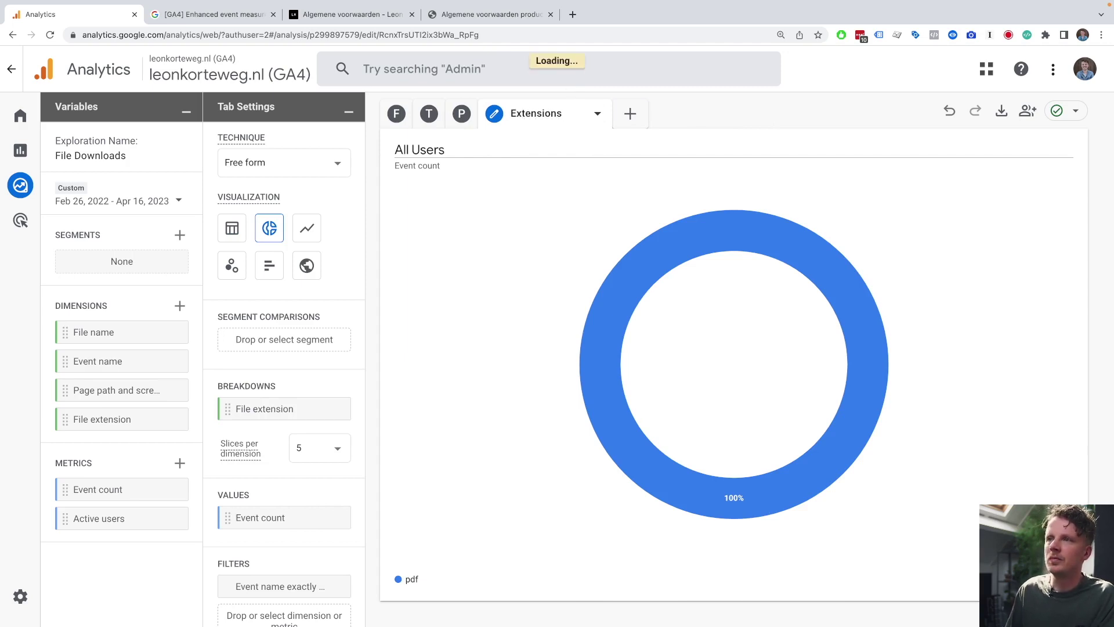
click(396, 113)
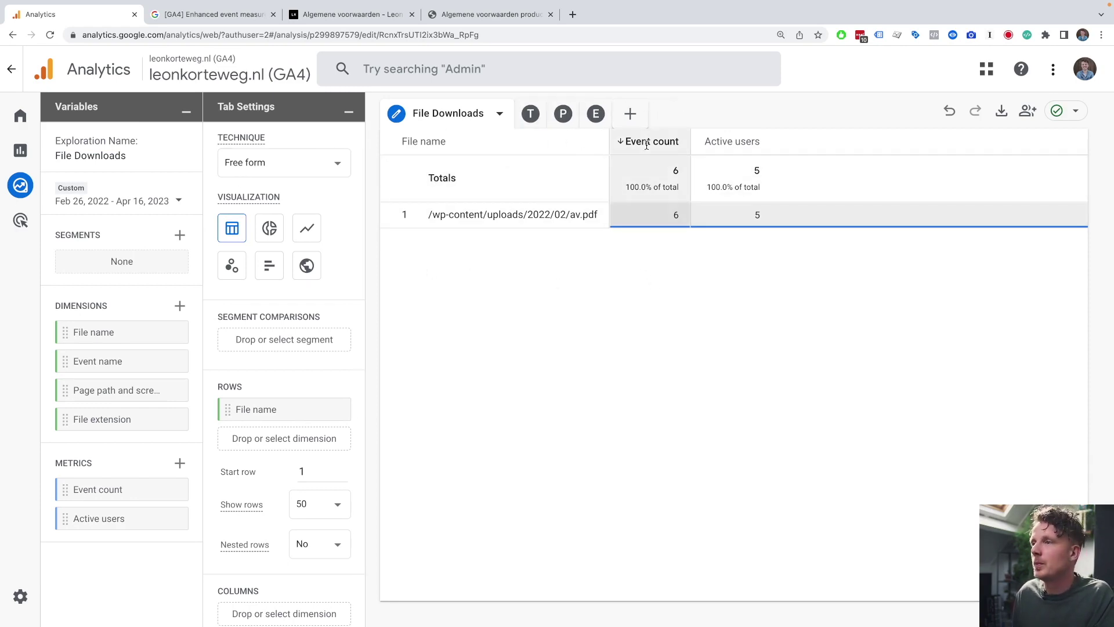
Check the Timeline and Per page tabs, ending on the Extensions donut chart showing pdf at 100%.
click(530, 113)
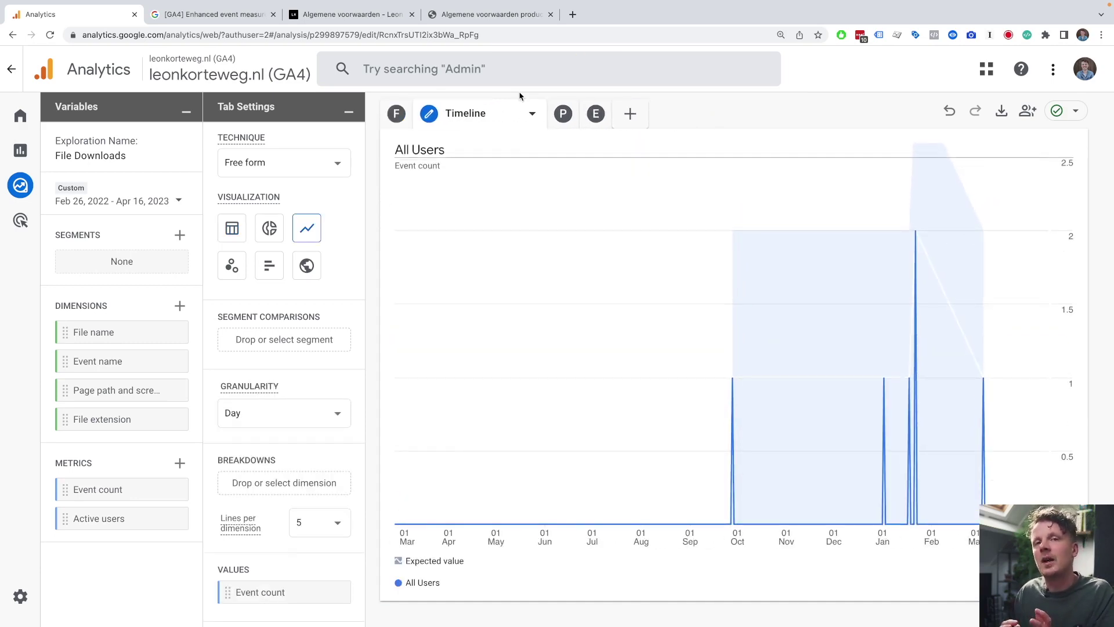
click(563, 114)
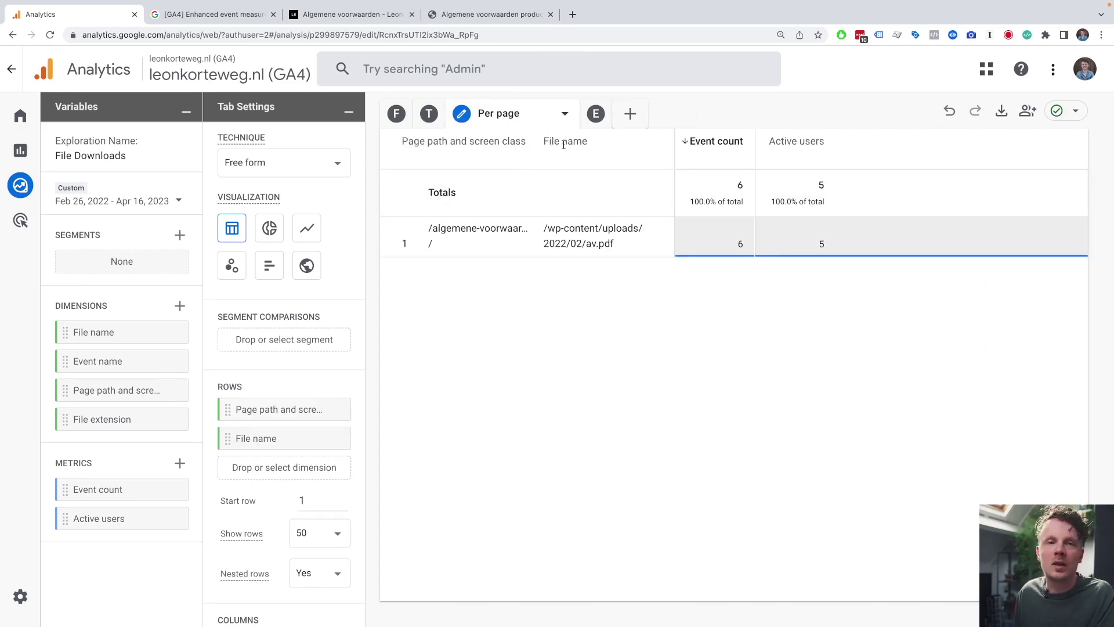
click(606, 119)
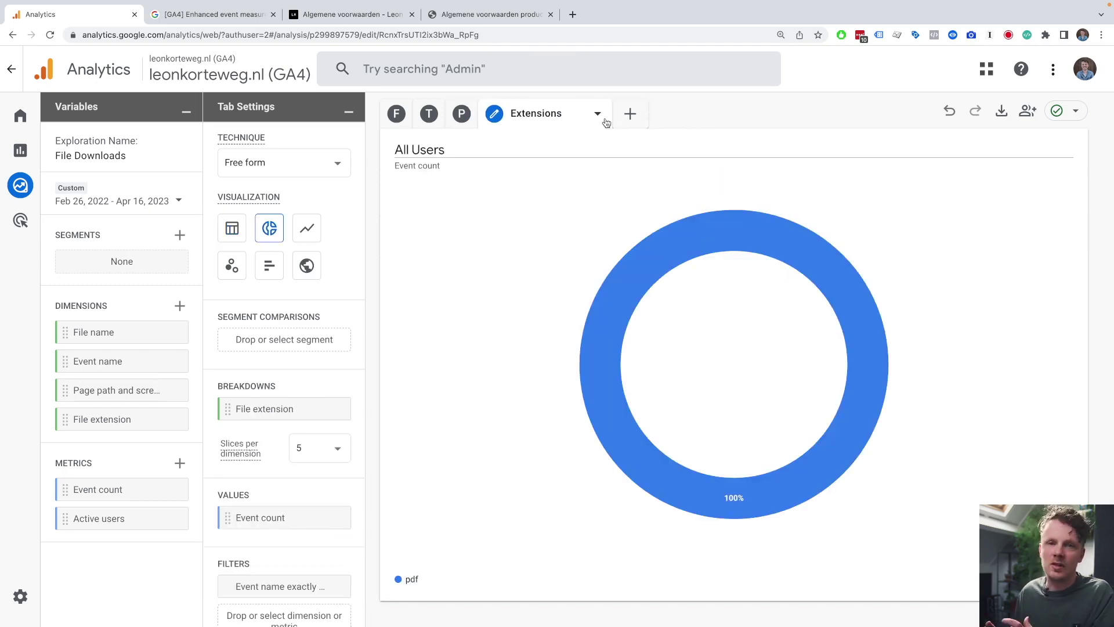